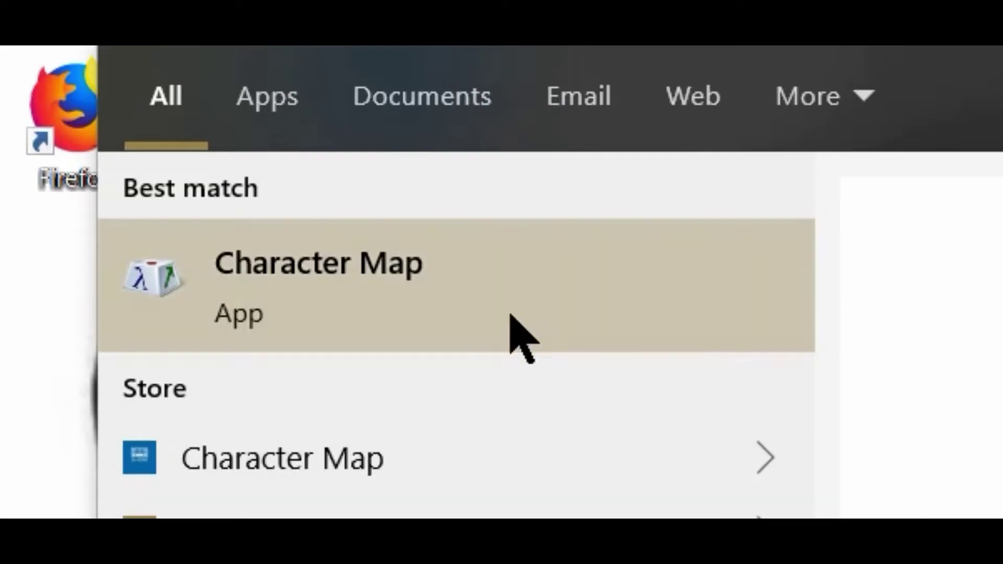
# - Launch Character Map from the Windows Search best-match result
pyautogui.click(348, 264)
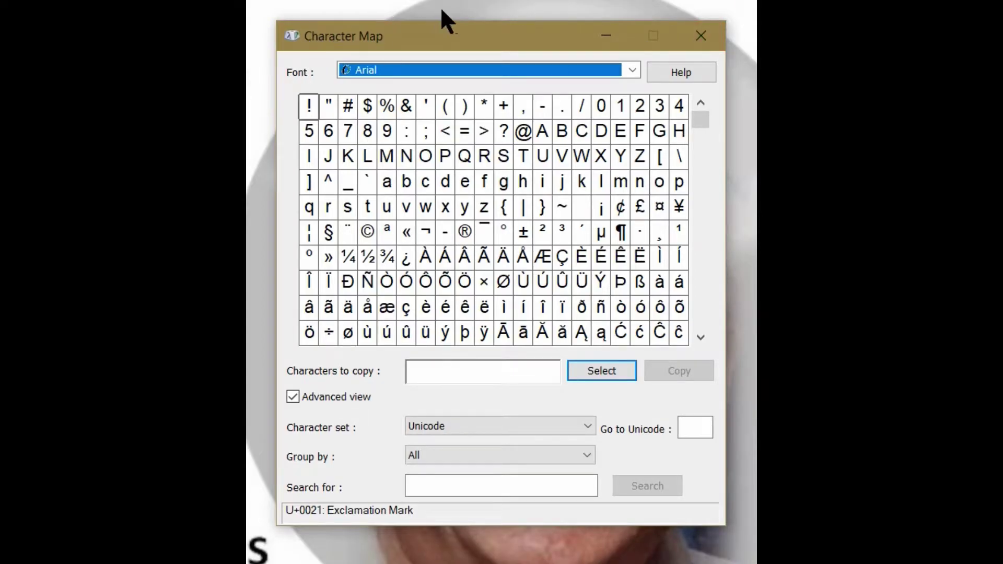
# - Enlarge Arial's punctuation symbols in turn: ! " $ % & ' and (
pyautogui.click(307, 106)
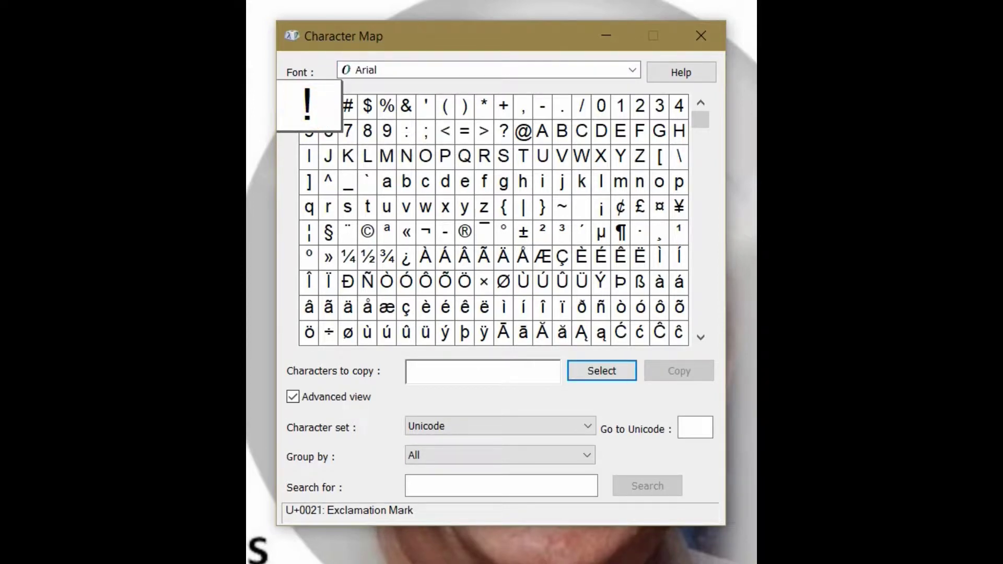
pyautogui.click(328, 107)
pyautogui.click(347, 106)
pyautogui.click(367, 106)
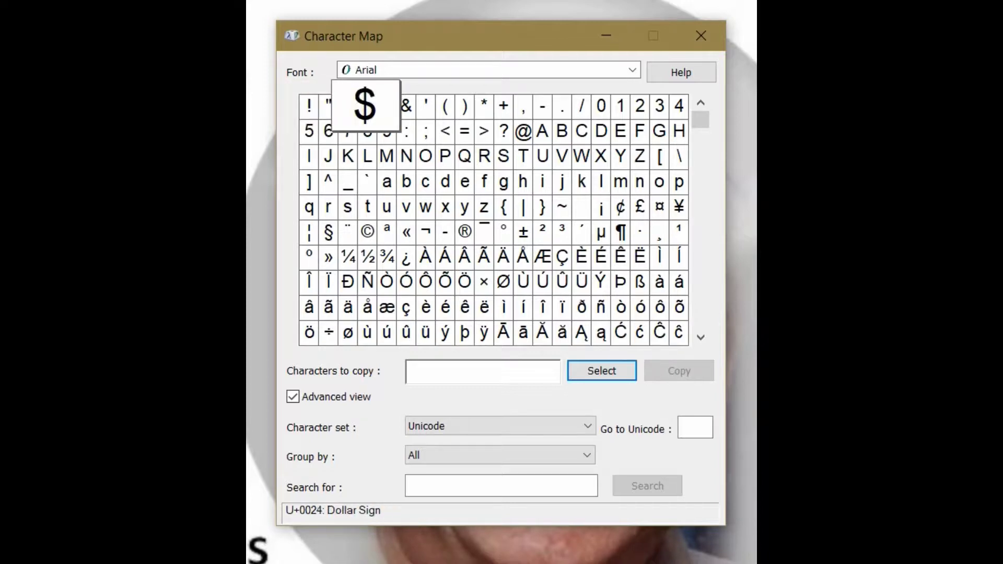
pyautogui.click(386, 107)
pyautogui.click(406, 106)
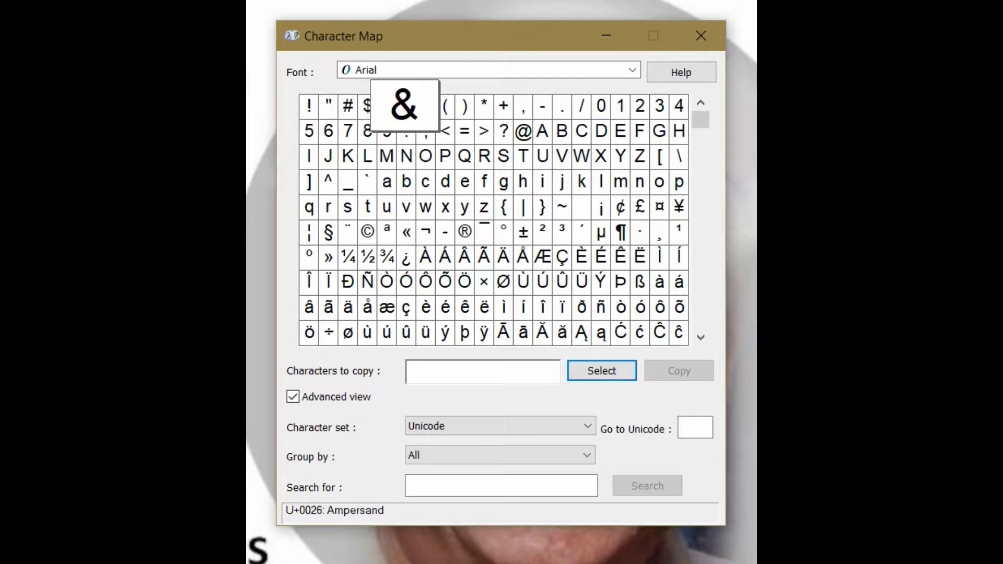
pyautogui.click(426, 107)
pyautogui.click(445, 107)
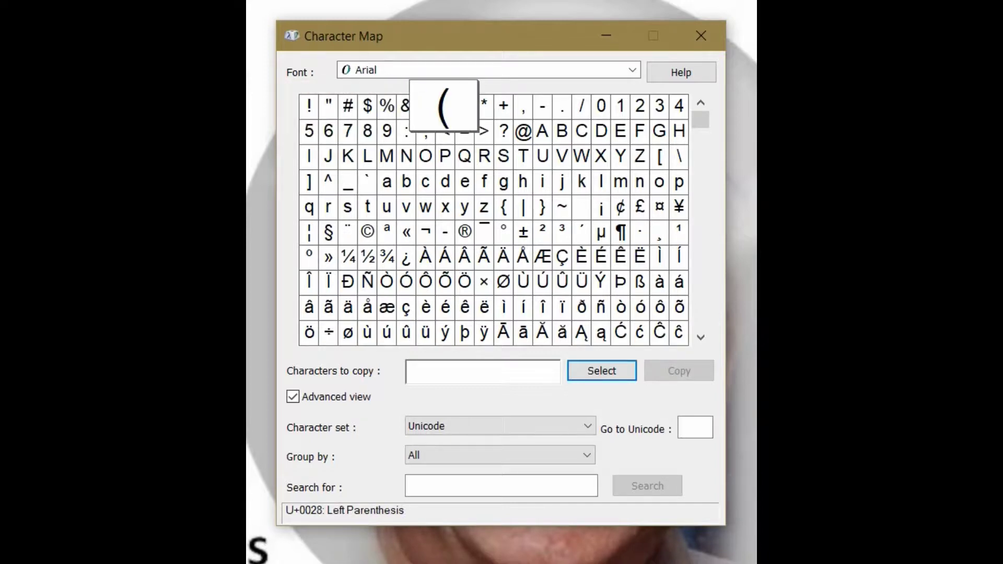
# - Enlarge characters down the column: <, P, d, x, soft hyphen, Á, Õ, é and ý
pyautogui.click(445, 130)
pyautogui.click(445, 155)
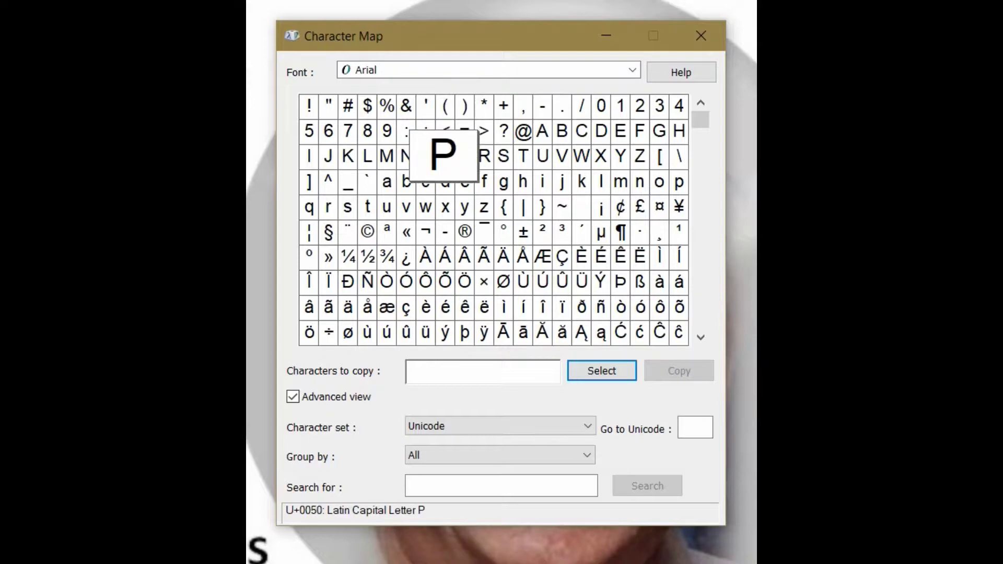
pyautogui.click(445, 182)
pyautogui.click(445, 207)
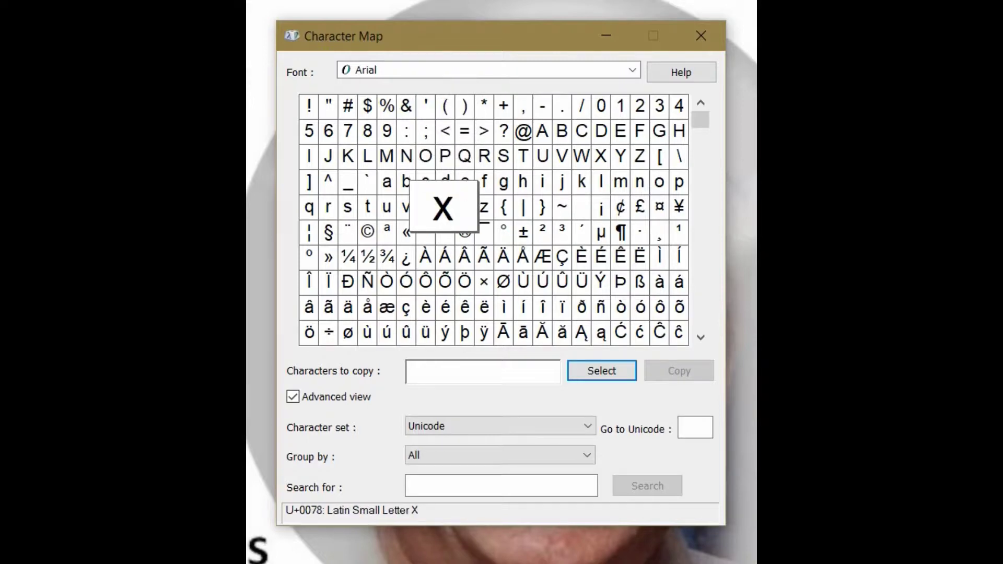
pyautogui.click(445, 232)
pyautogui.click(446, 257)
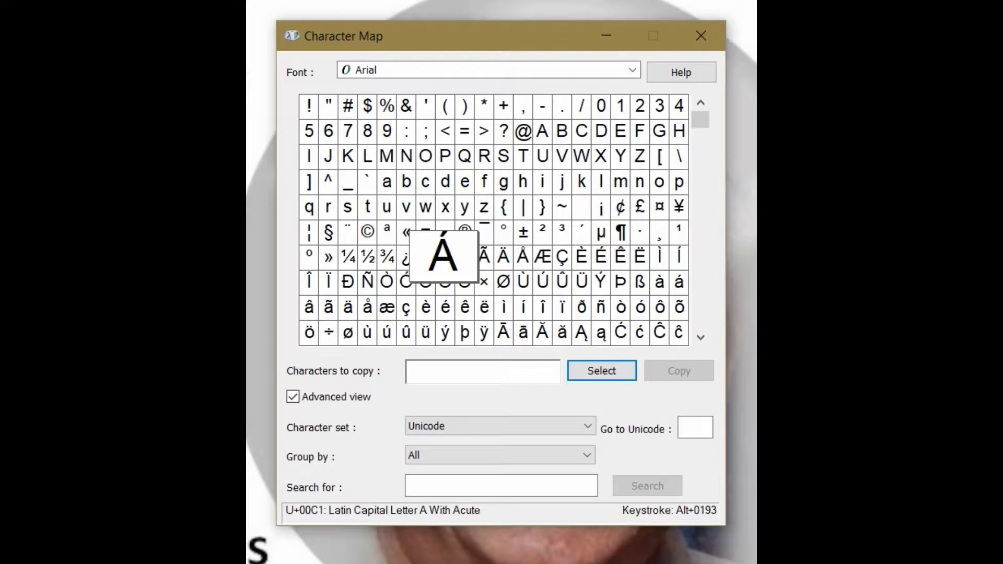
pyautogui.click(445, 282)
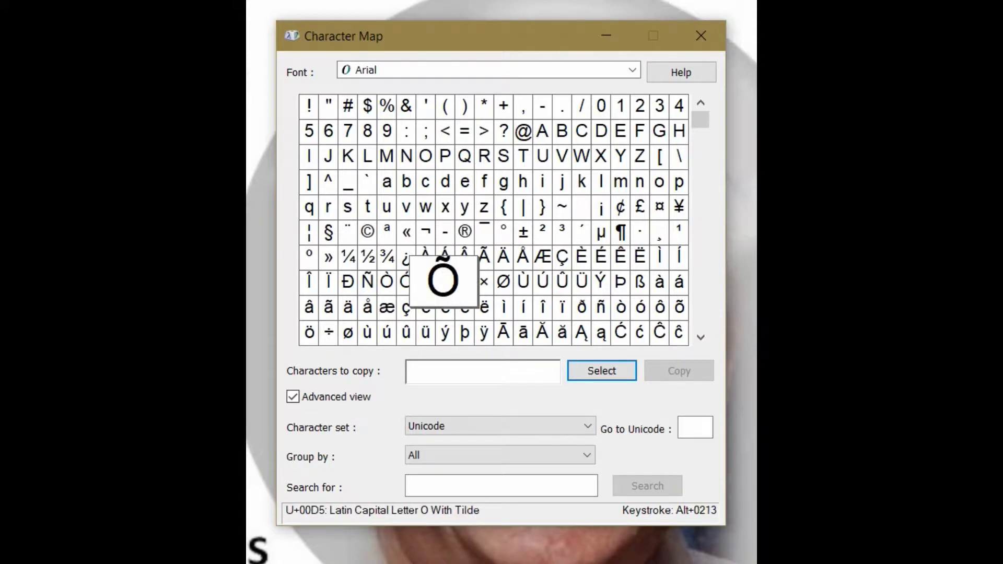
pyautogui.click(443, 306)
pyautogui.click(443, 332)
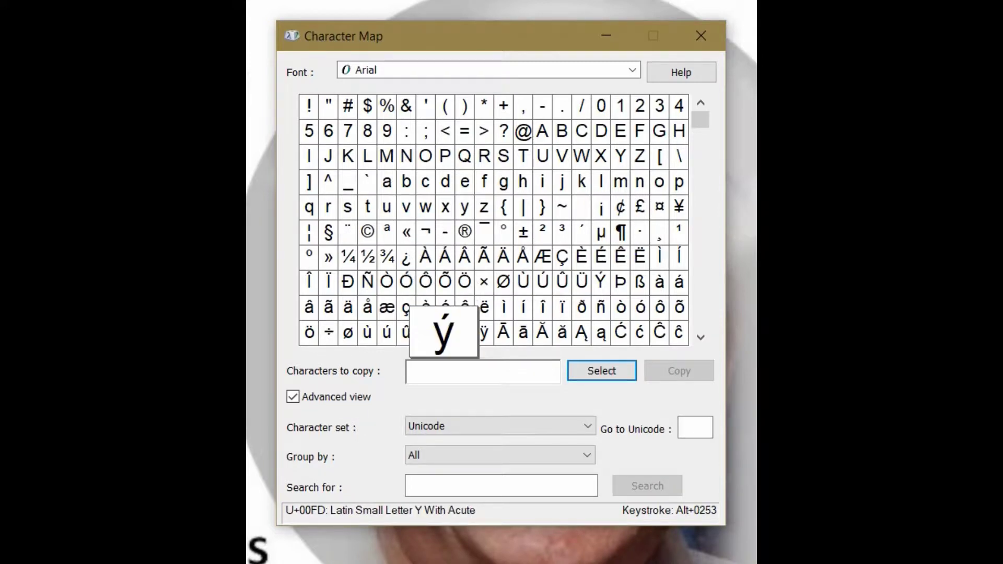
# - Step row by row down the Arial grid from đ through Latin Extended letters to Greek capital Iota
pyautogui.press('Down')
pyautogui.press('Down')
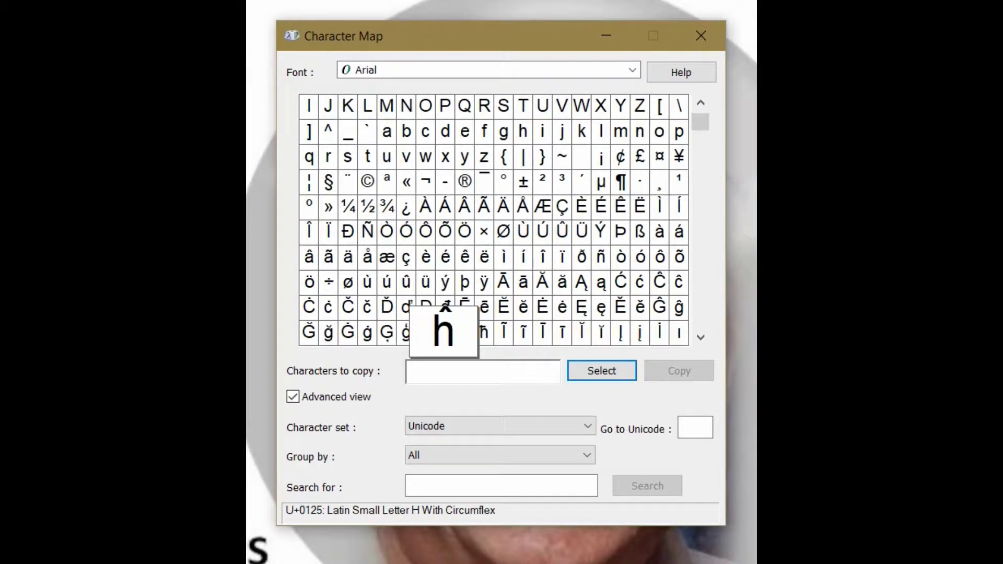
pyautogui.press('Down')
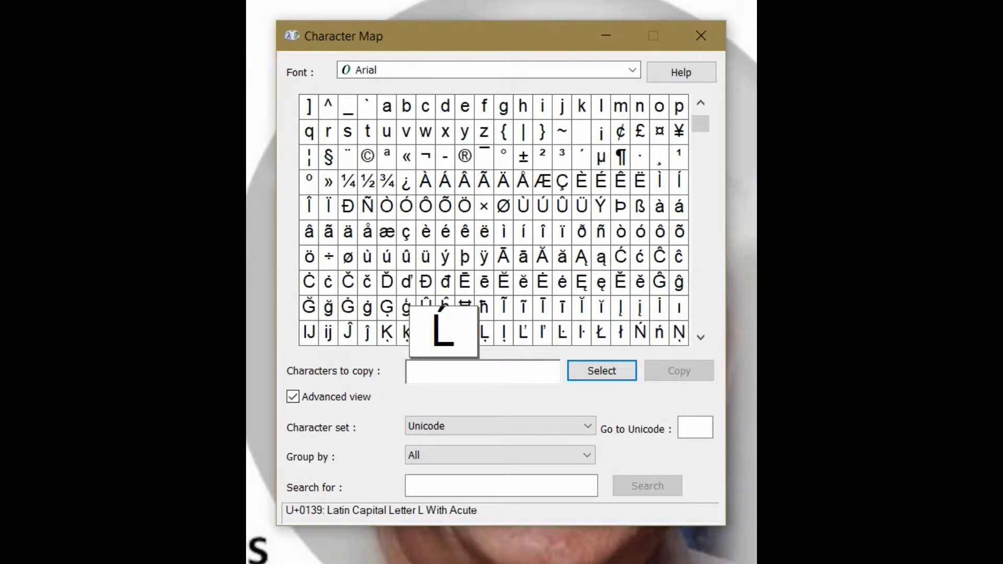
pyautogui.press('Down')
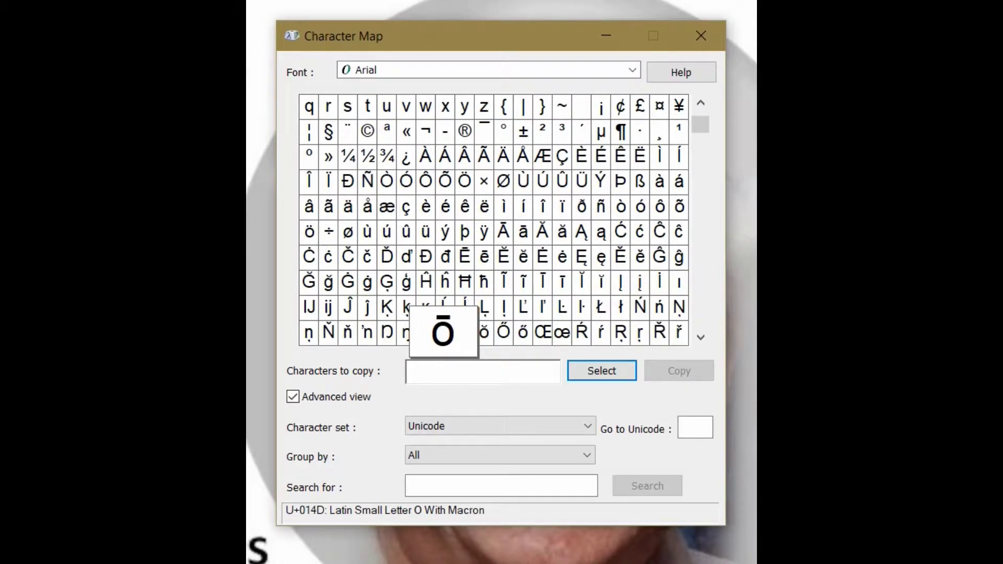
pyautogui.press('Down')
pyautogui.press('Down')
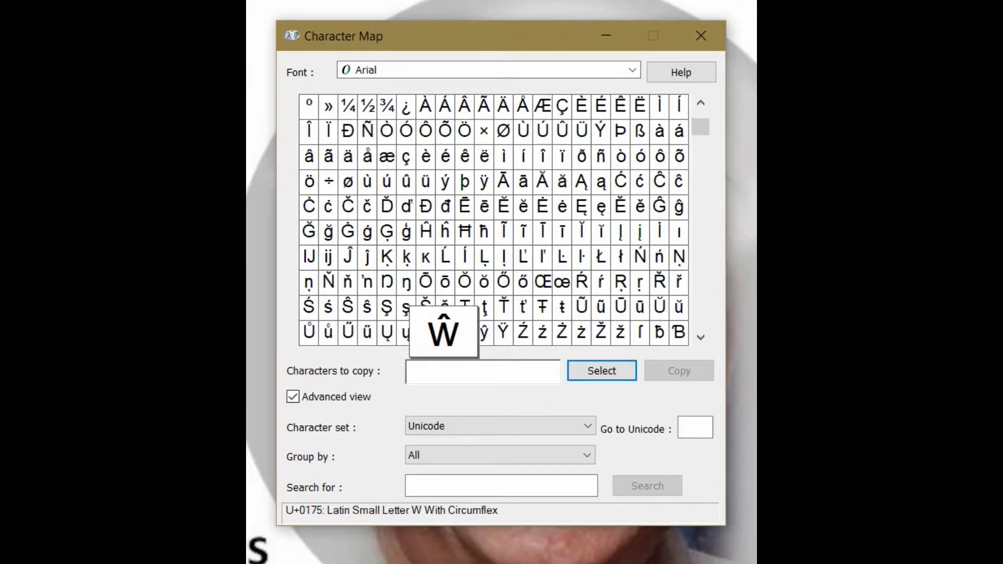
pyautogui.press('Down')
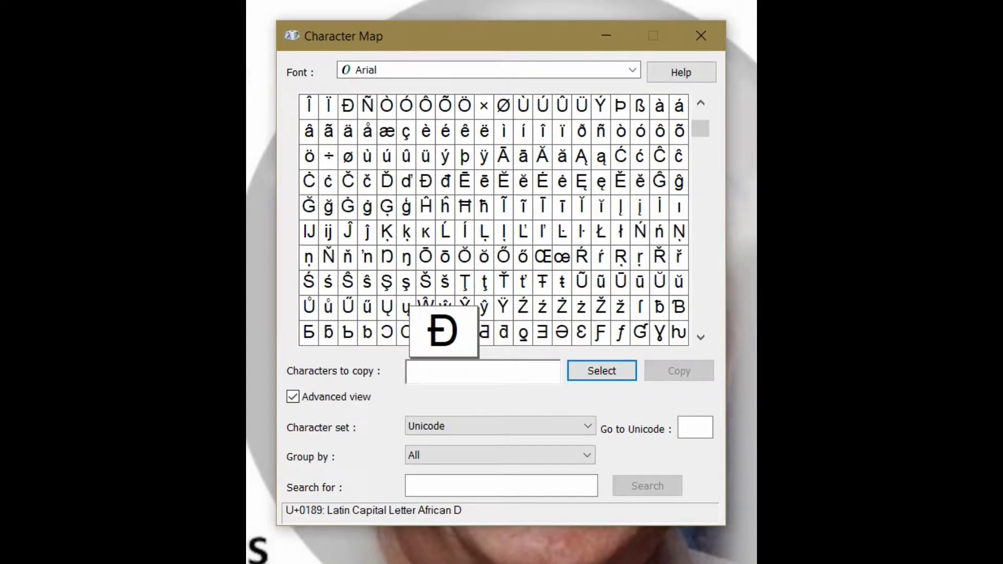
pyautogui.press('Down')
pyautogui.press('Down')
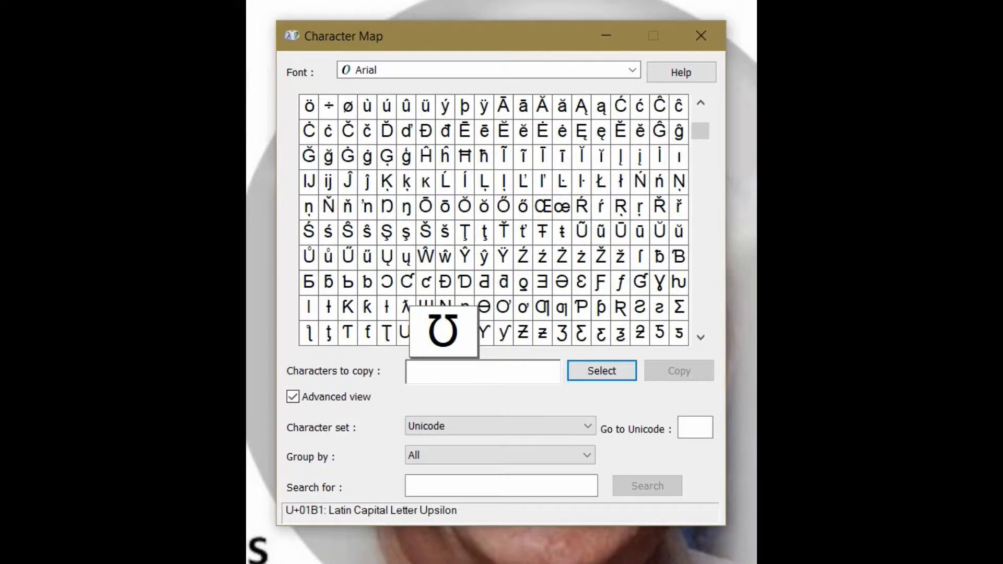
pyautogui.press('Down')
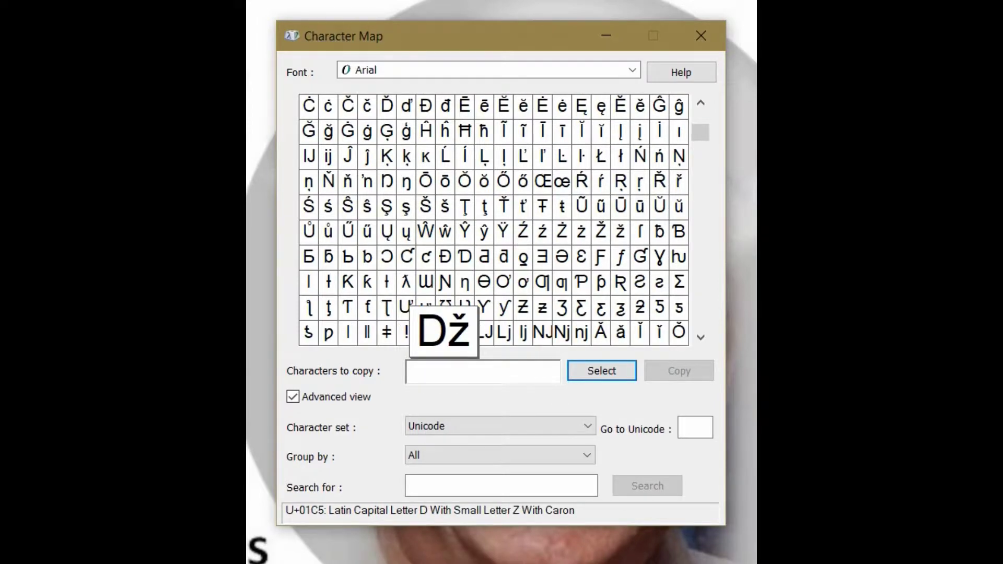
pyautogui.press('Down')
pyautogui.press('Down')
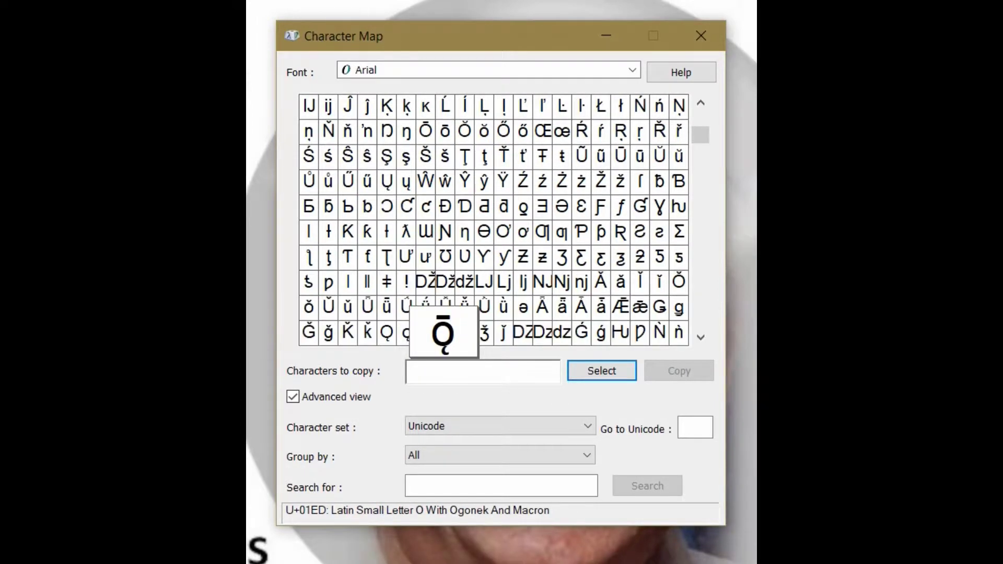
pyautogui.press('Down')
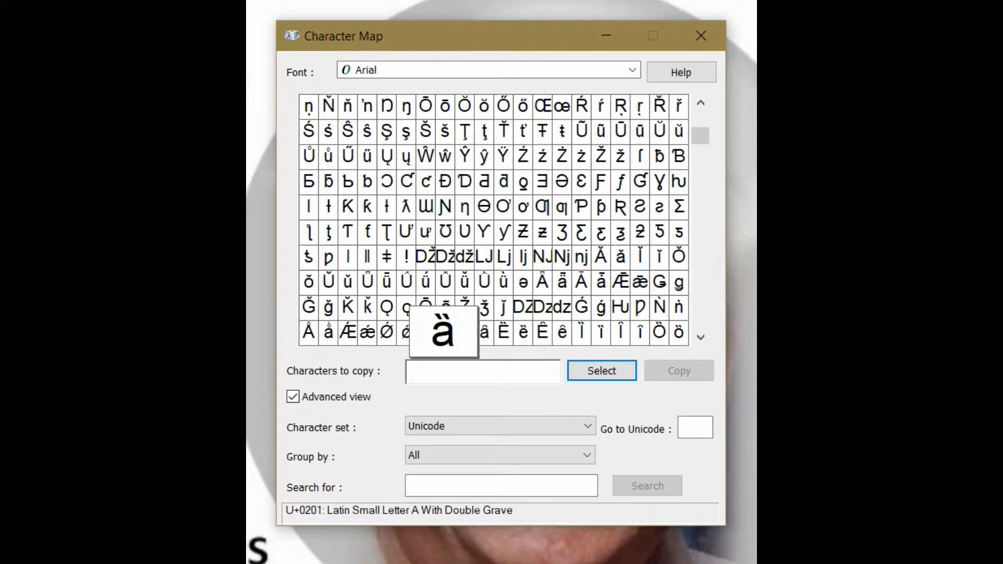
pyautogui.press('Down')
pyautogui.press('Down')
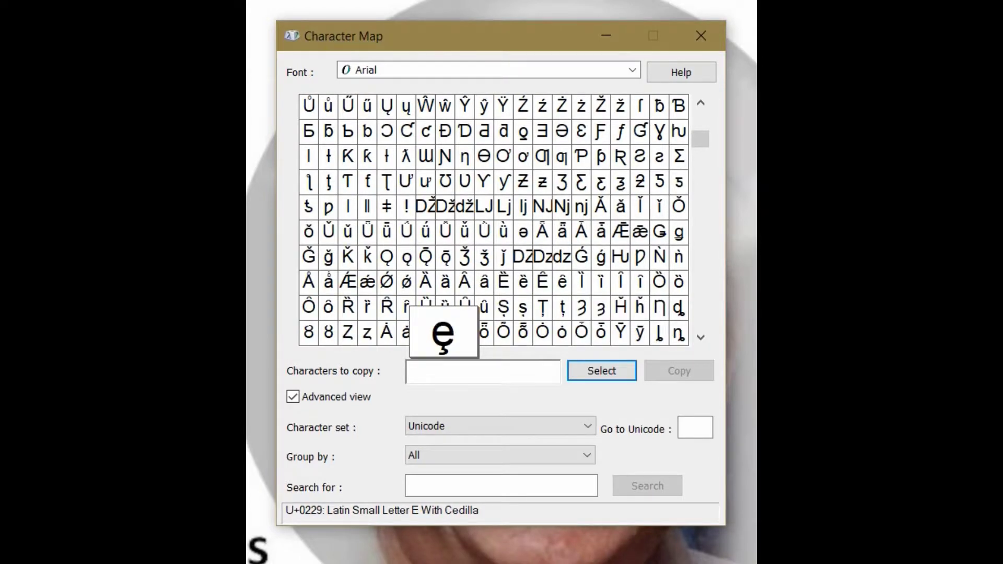
pyautogui.press('Down')
pyautogui.press('Down')
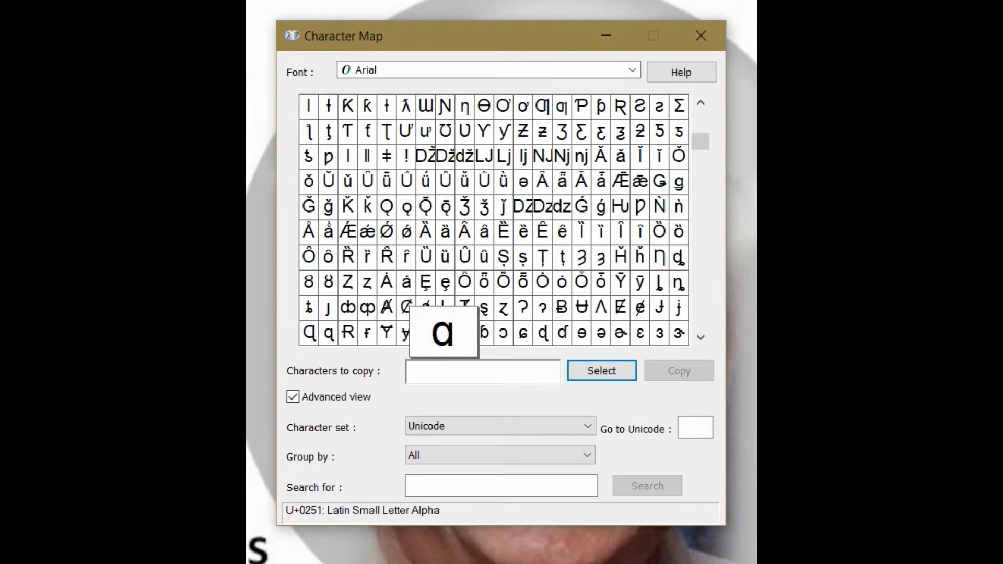
pyautogui.press('Down')
pyautogui.press('Down')
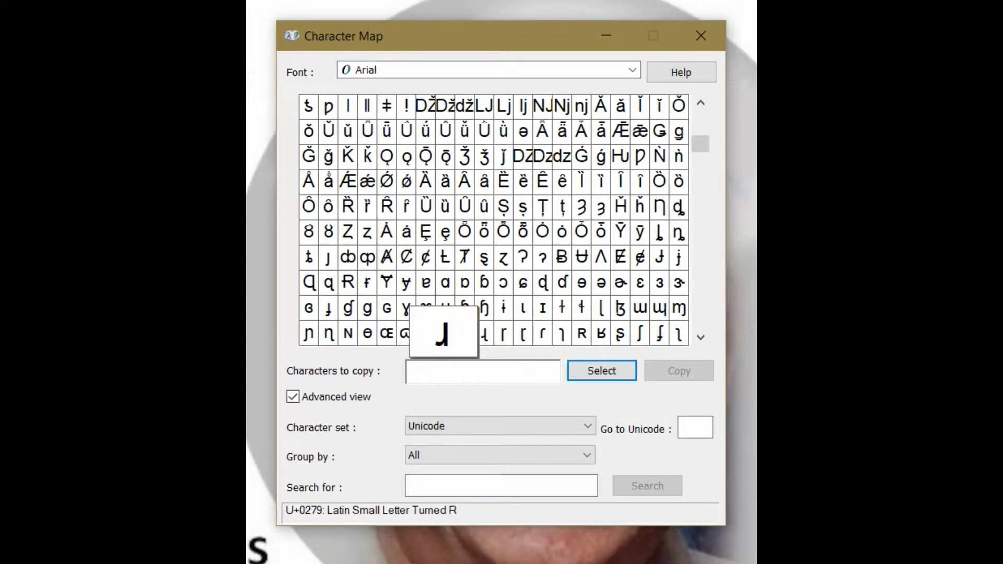
pyautogui.press('Down')
pyautogui.press('Down')
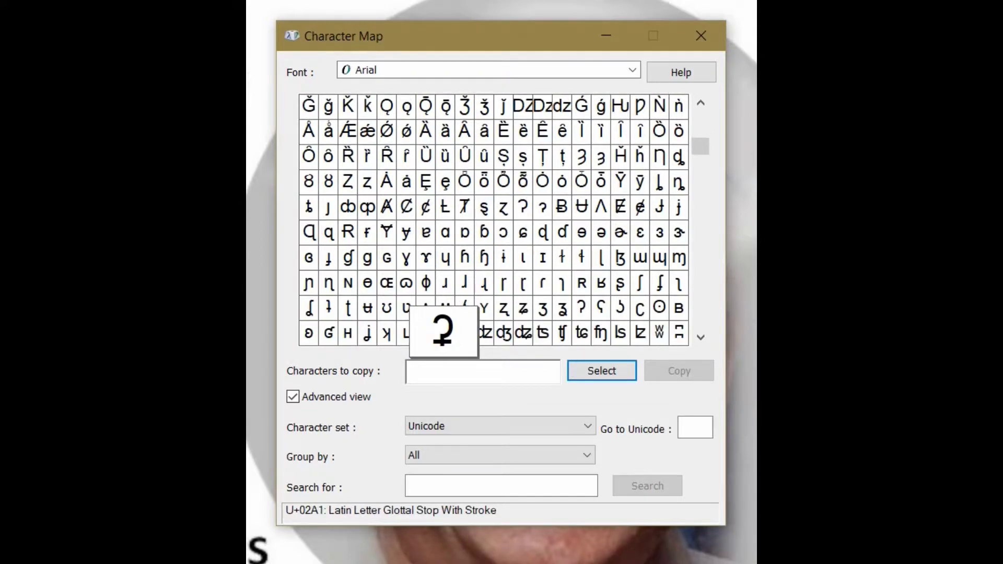
pyautogui.press('Down')
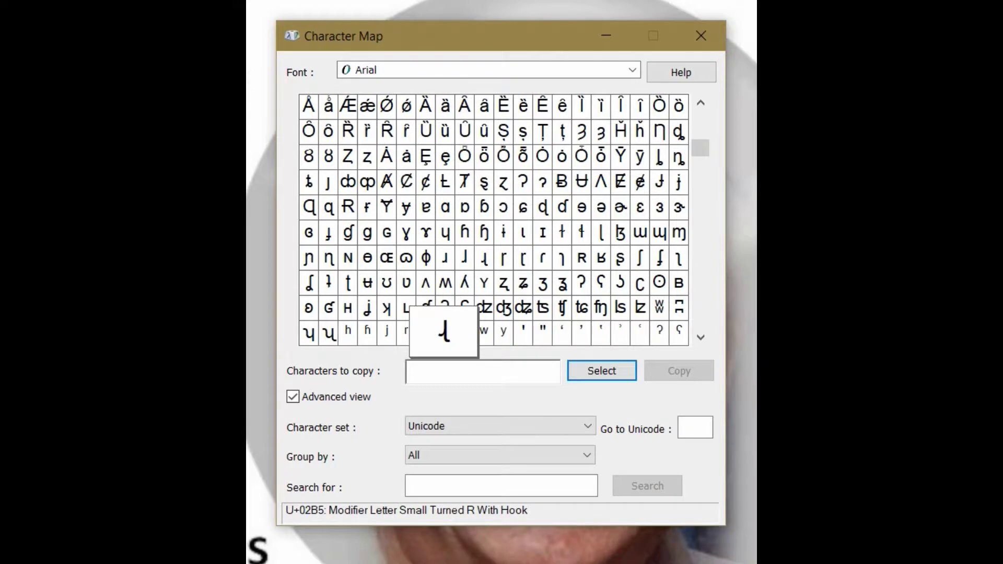
pyautogui.press('Down')
pyautogui.press('Down')
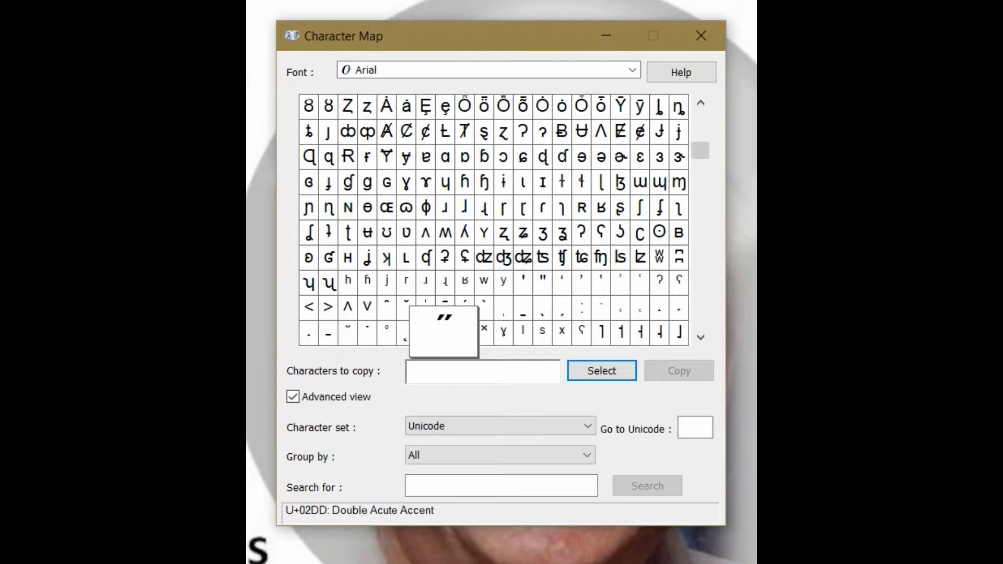
pyautogui.press('Down')
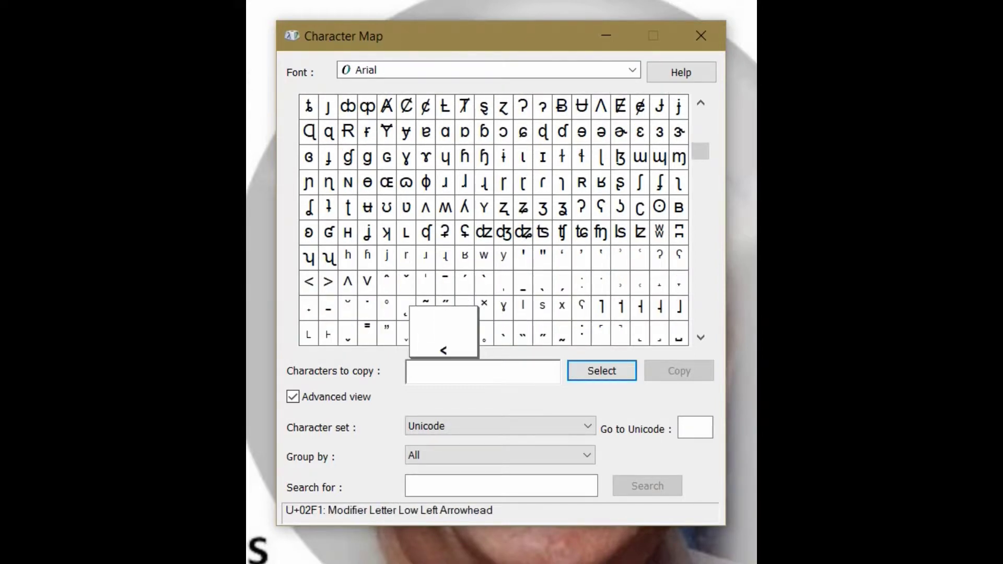
pyautogui.press('Down')
pyautogui.press('Down')
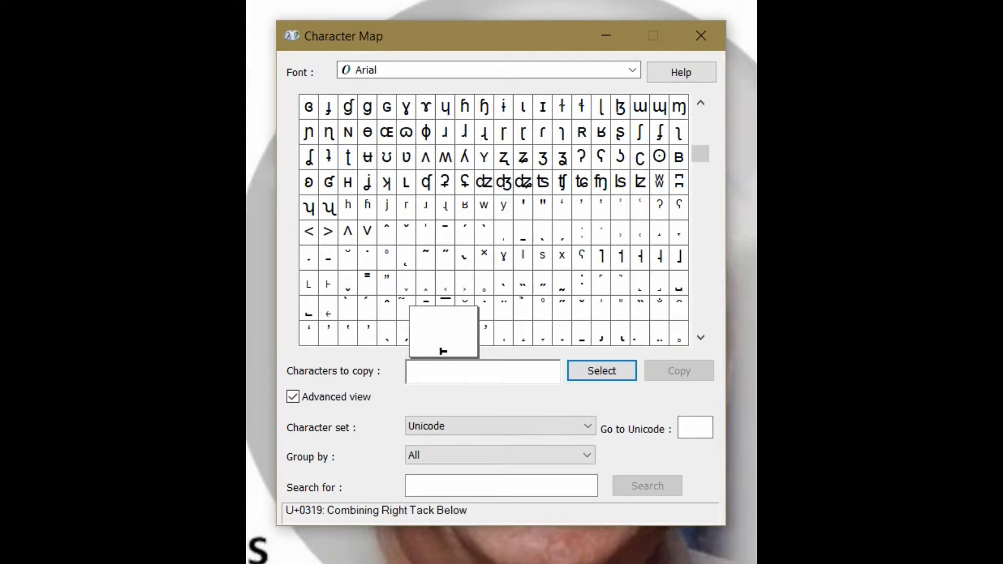
pyautogui.press('Down')
pyautogui.press('Down')
pyautogui.press('Down')
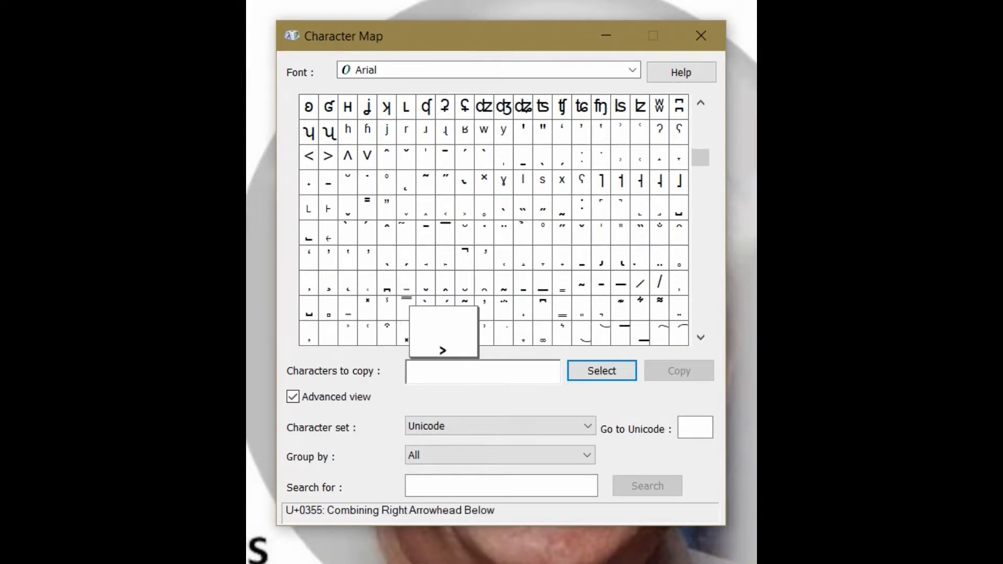
pyautogui.press('Down')
pyautogui.press('Down')
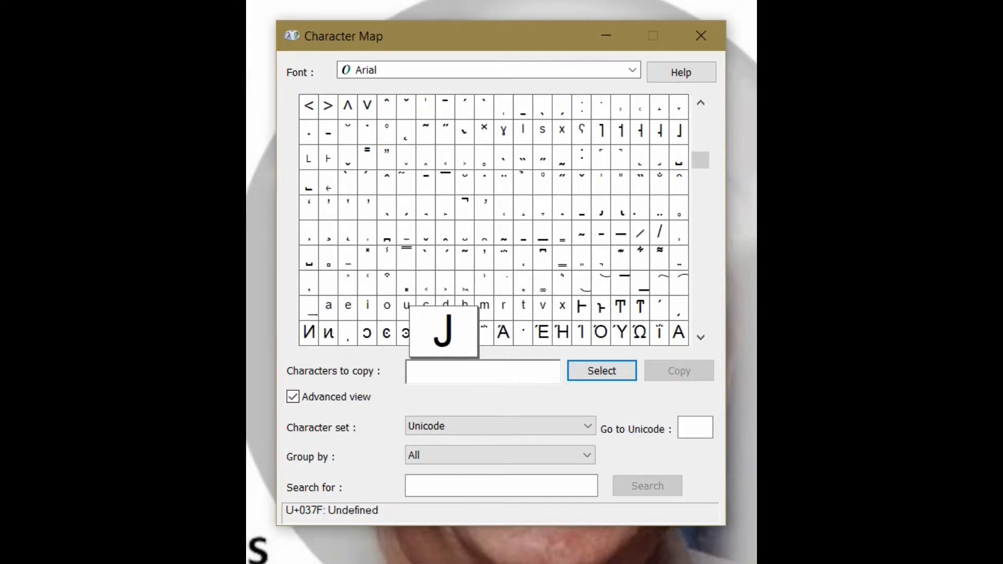
pyautogui.press('Down')
pyautogui.press('Down')
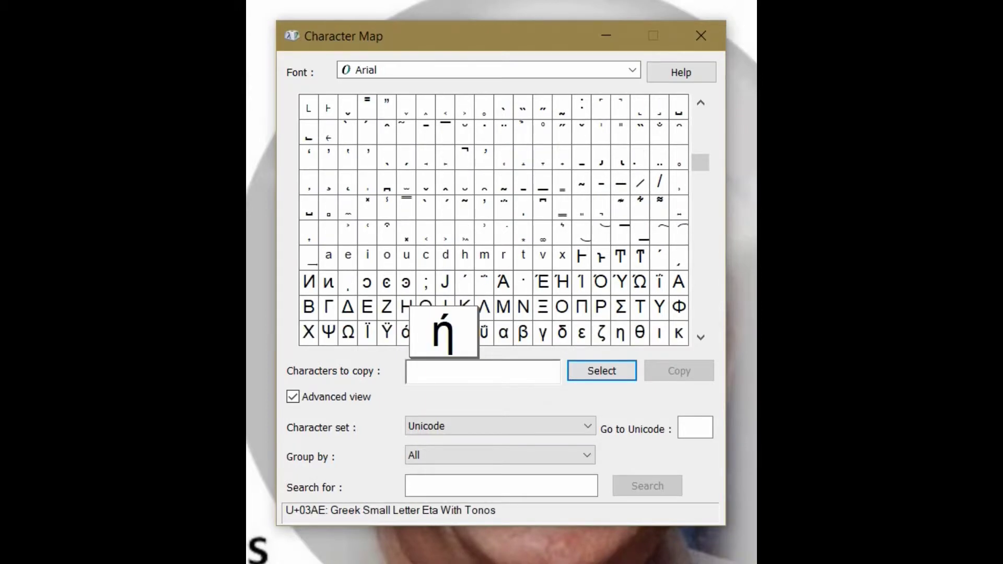
pyautogui.press('Down')
pyautogui.press('Down')
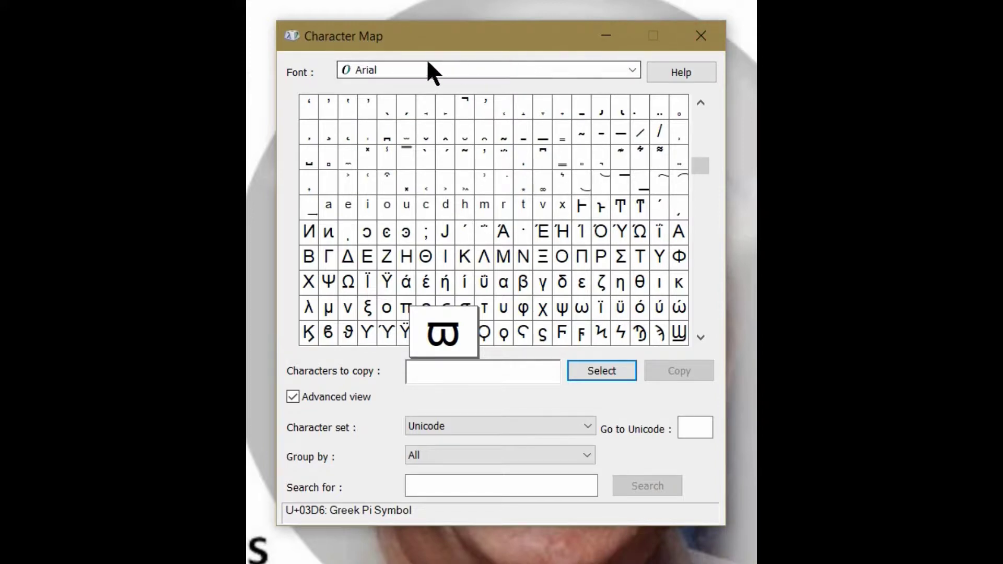
# - Switch the Character Map font from Arial to Bell MT
pyautogui.click(632, 70)
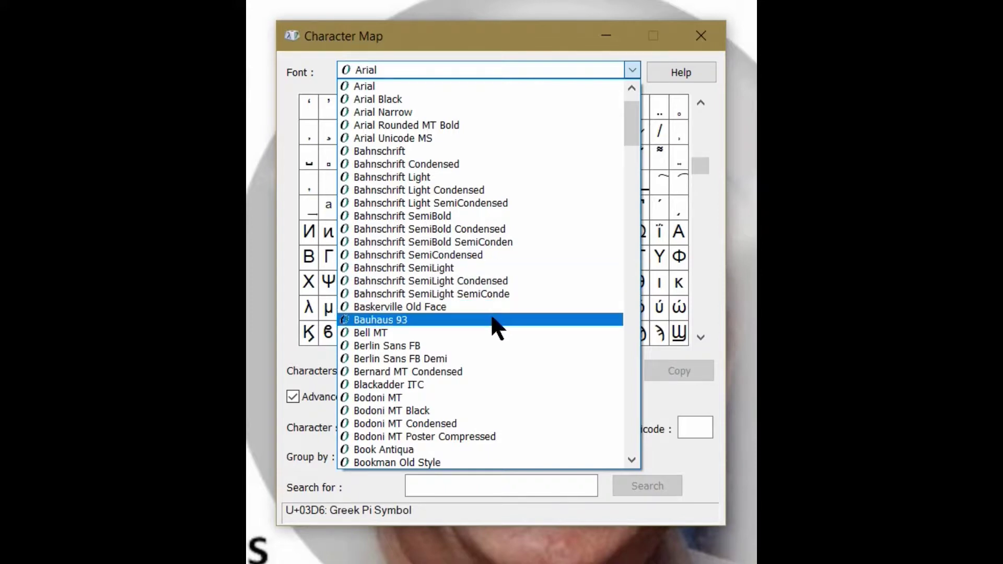
pyautogui.click(491, 332)
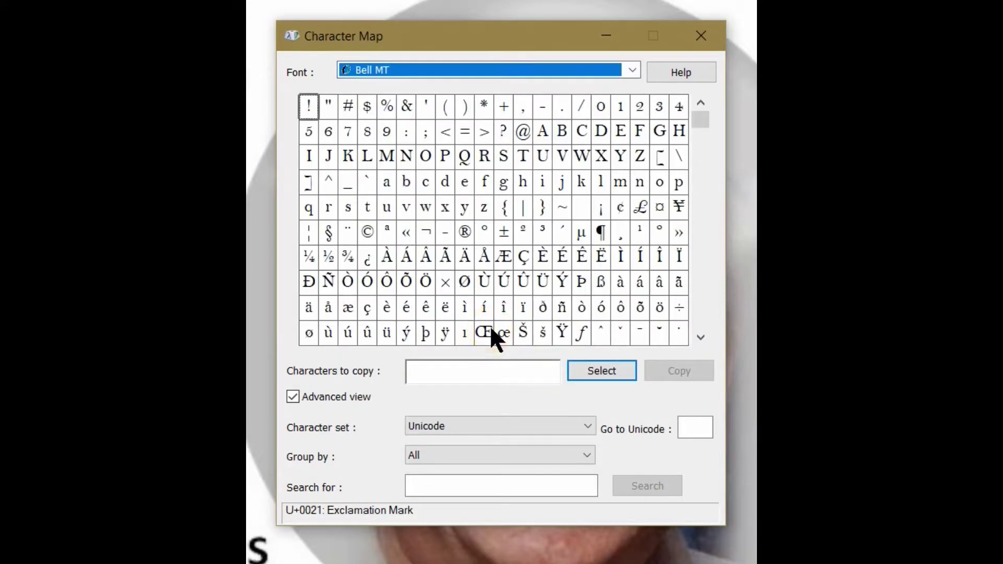
pyautogui.click(632, 71)
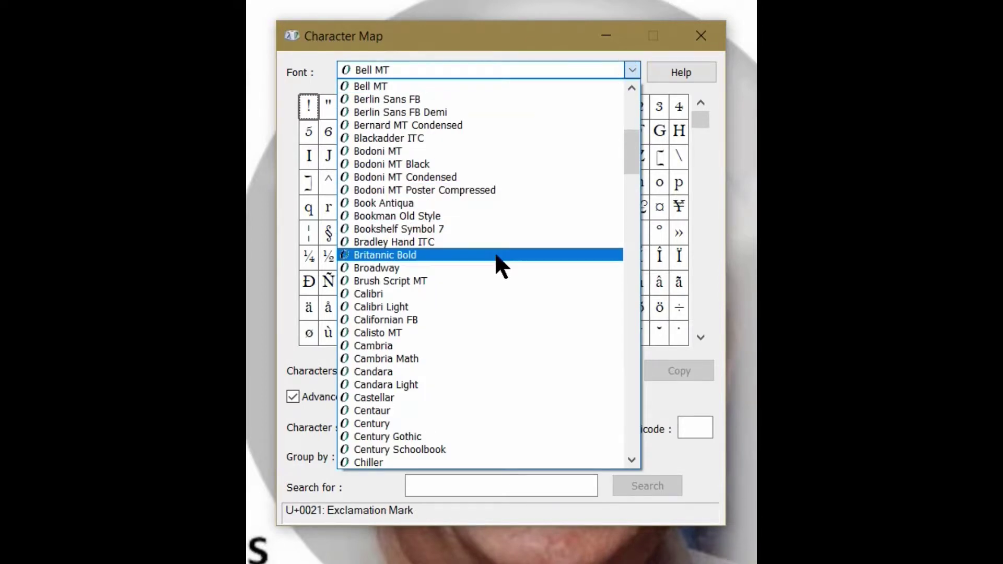
# - Scroll down the font list and choose Franklin Gothic Demi
pyautogui.scroll(-2, 496, 256)
pyautogui.scroll(-3, 496, 256)
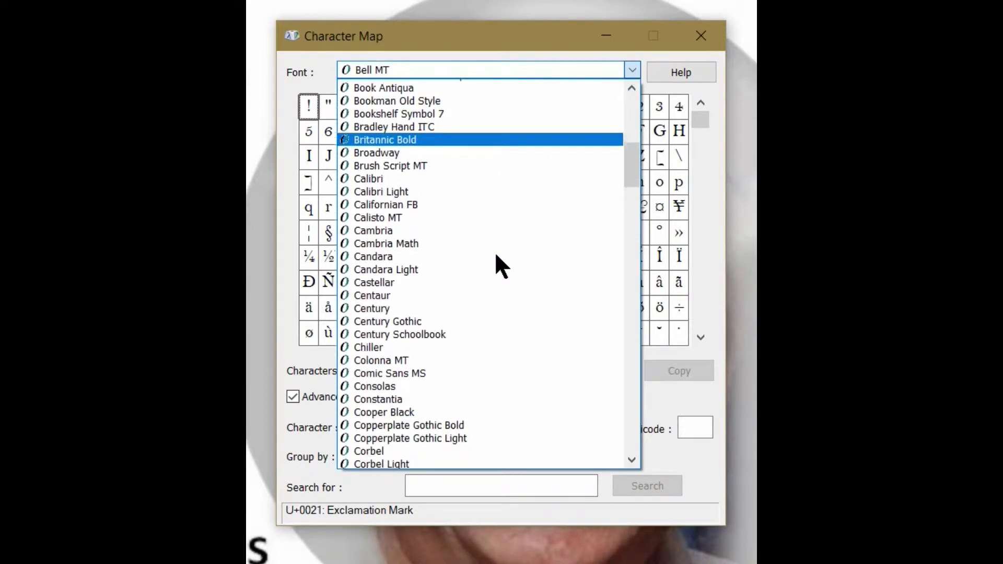
pyautogui.scroll(-4, 495, 256)
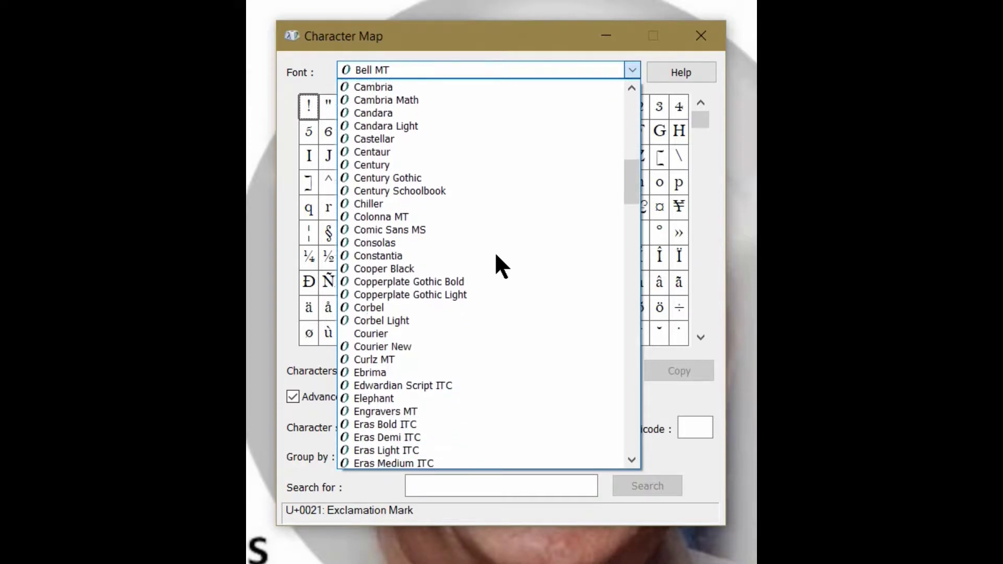
pyautogui.scroll(-4, 496, 256)
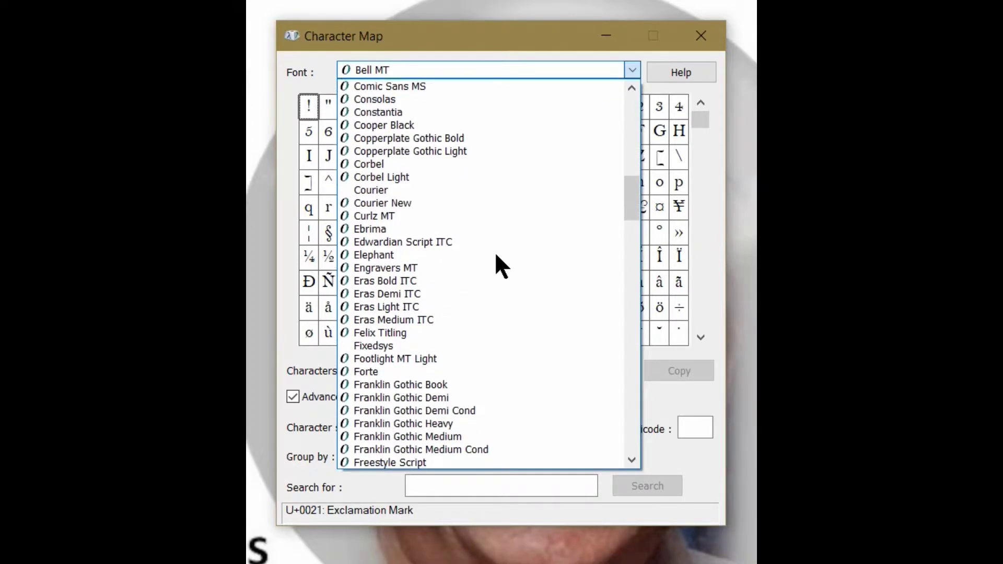
pyautogui.scroll(-1, 494, 252)
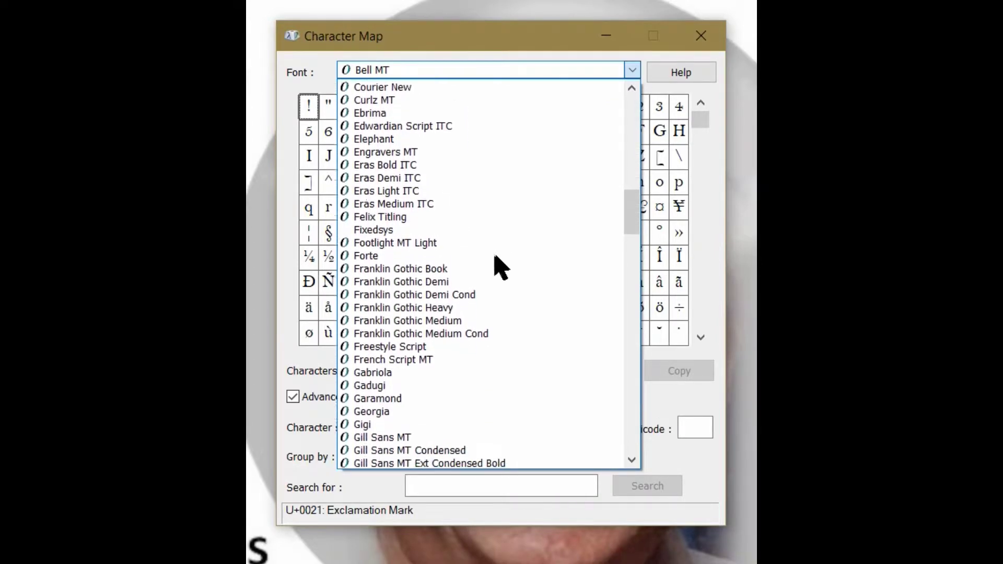
pyautogui.click(442, 261)
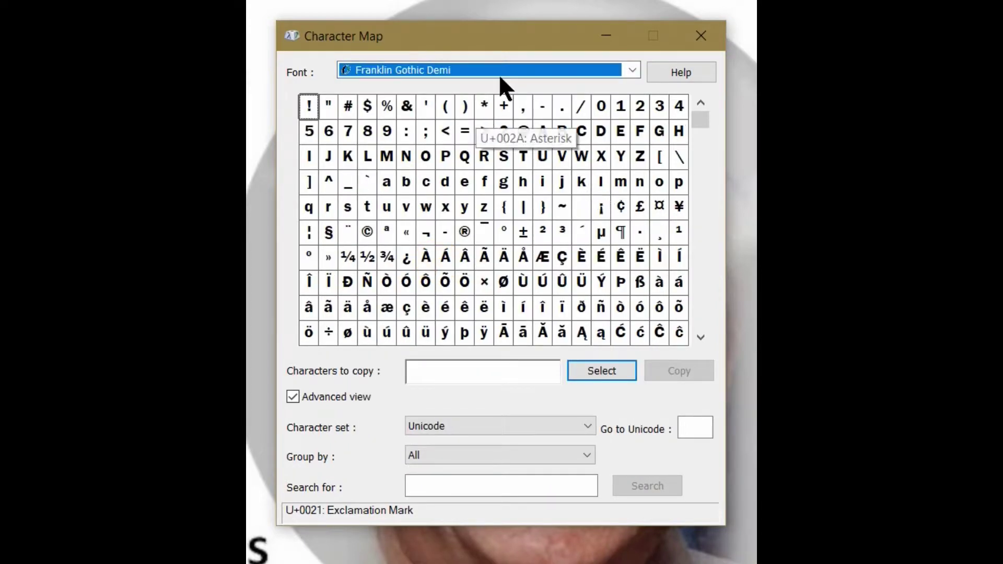
# - Switch the font to Wingdings, further down the font list
pyautogui.click(632, 66)
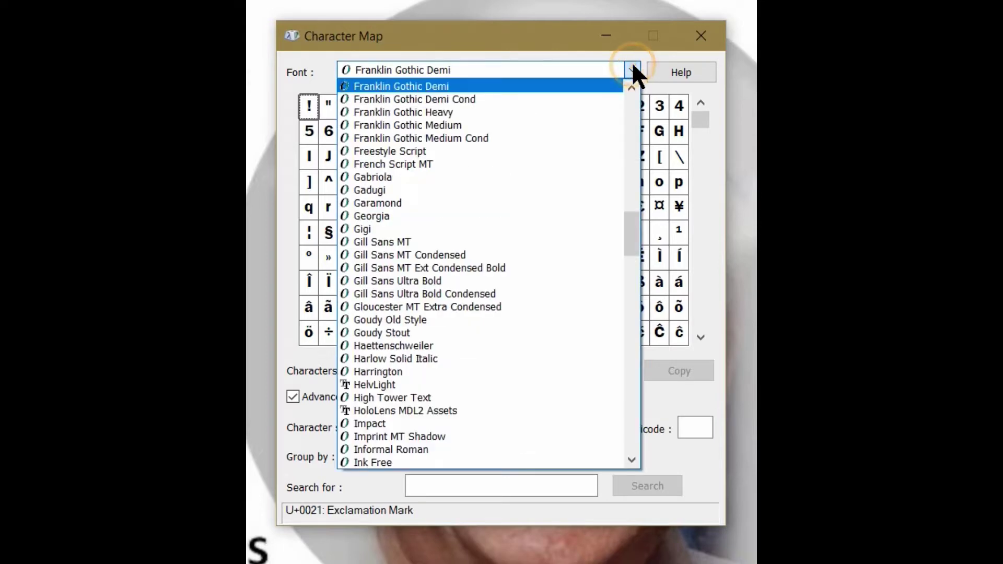
pyautogui.scroll(-2, 494, 293)
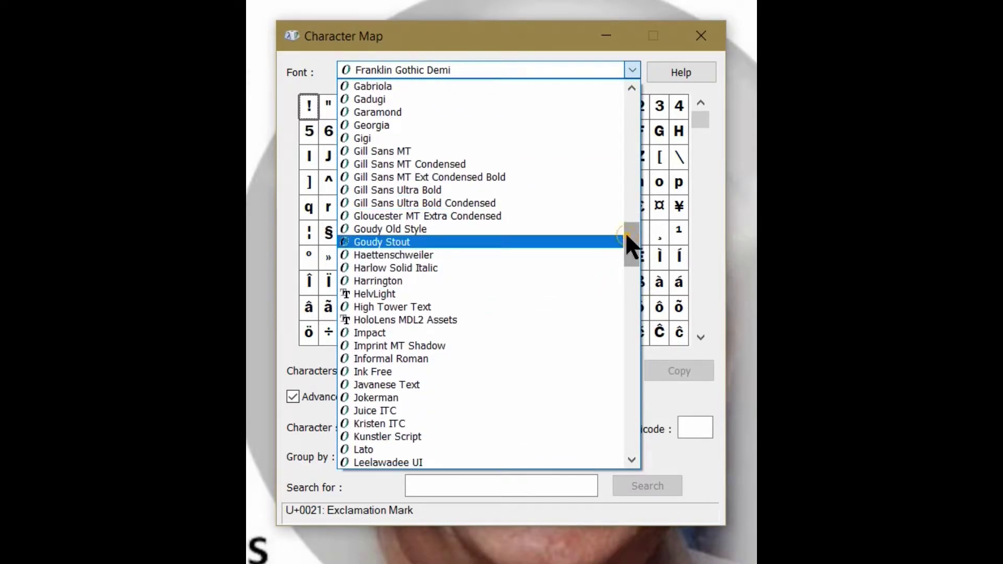
pyautogui.moveTo(626, 234); pyautogui.dragTo(618, 456)
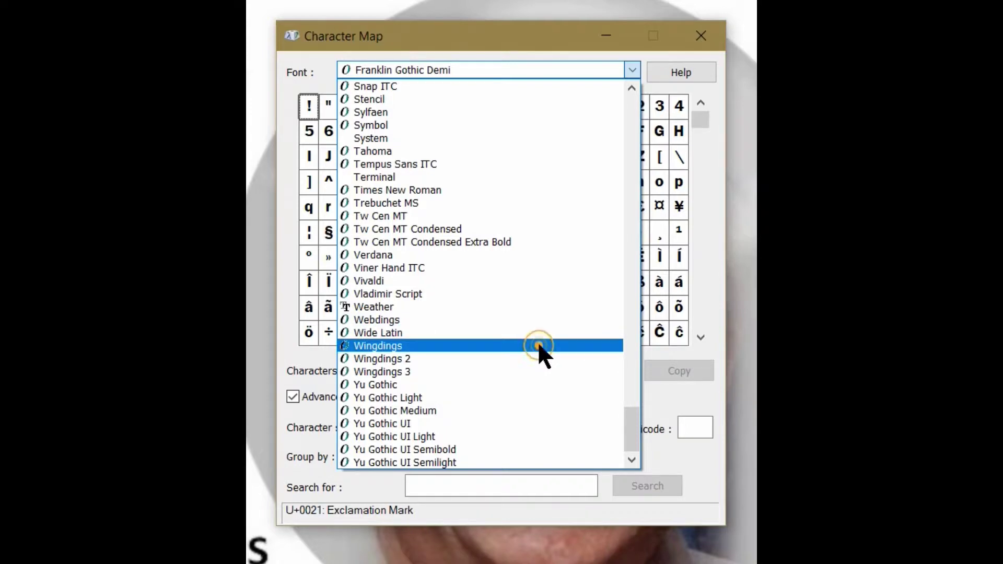
pyautogui.click(538, 345)
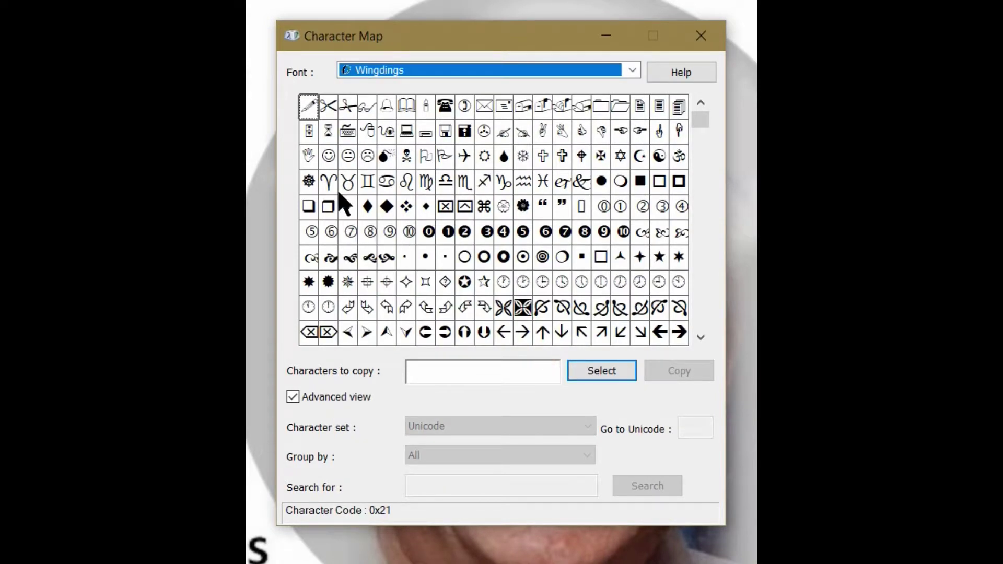
# - Preview Wingdings symbols: pencil, scissors, glasses, bell, then down to the circled 1 and diamond
pyautogui.click(308, 100)
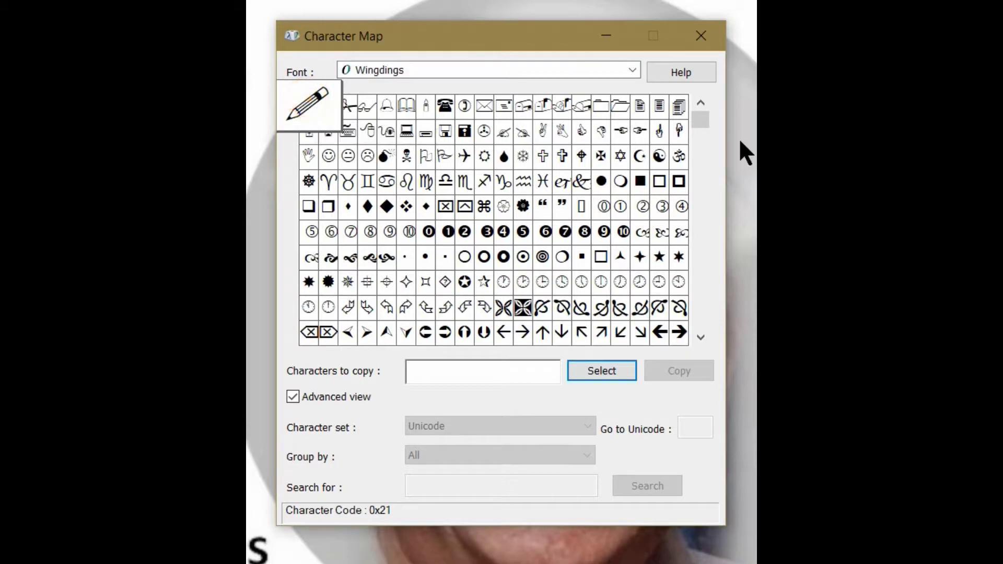
pyautogui.press('Right')
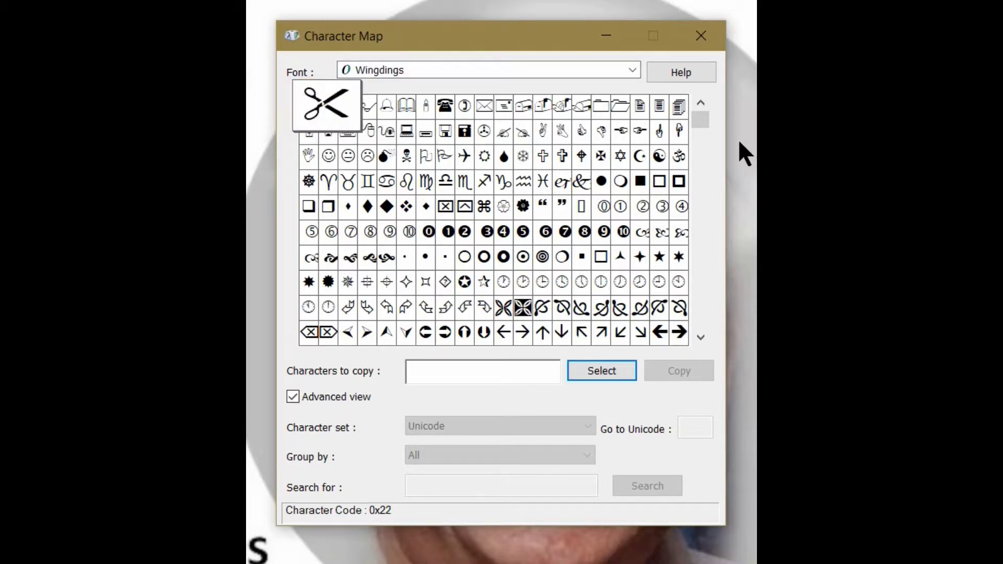
pyautogui.press('Right')
pyautogui.press('Right')
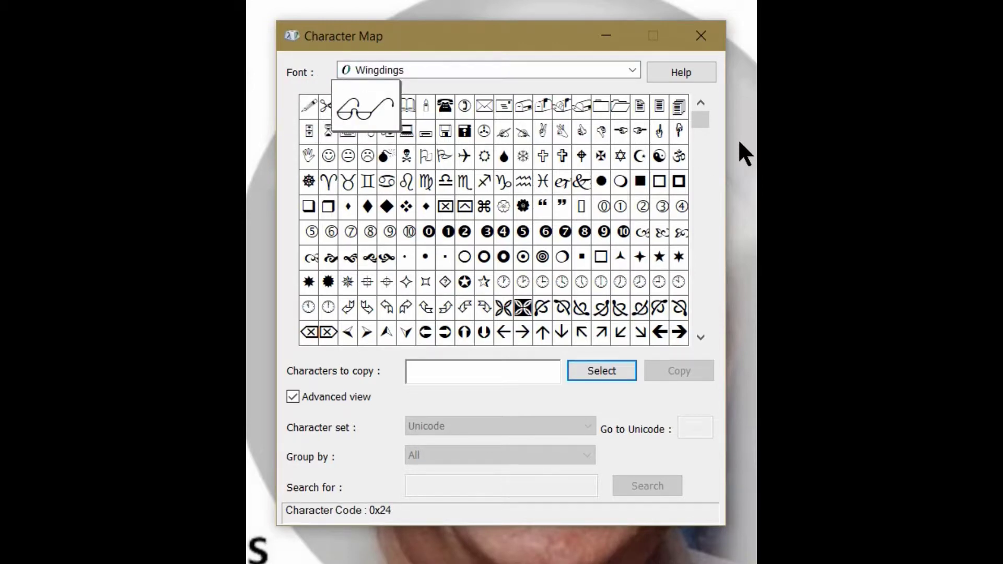
pyautogui.press('Right')
pyautogui.press('Right')
pyautogui.press('Right')
pyautogui.press('Right')
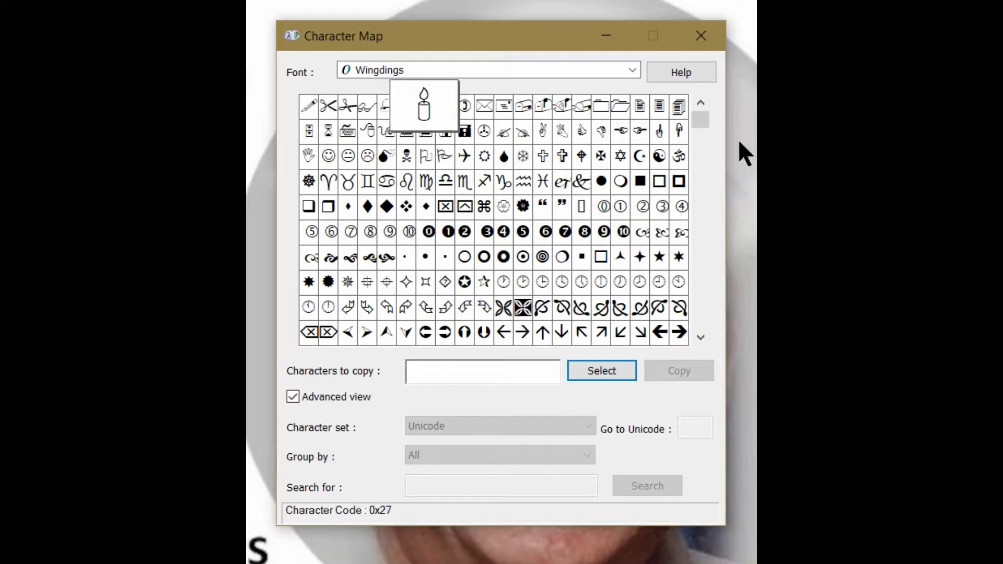
pyautogui.press('Down')
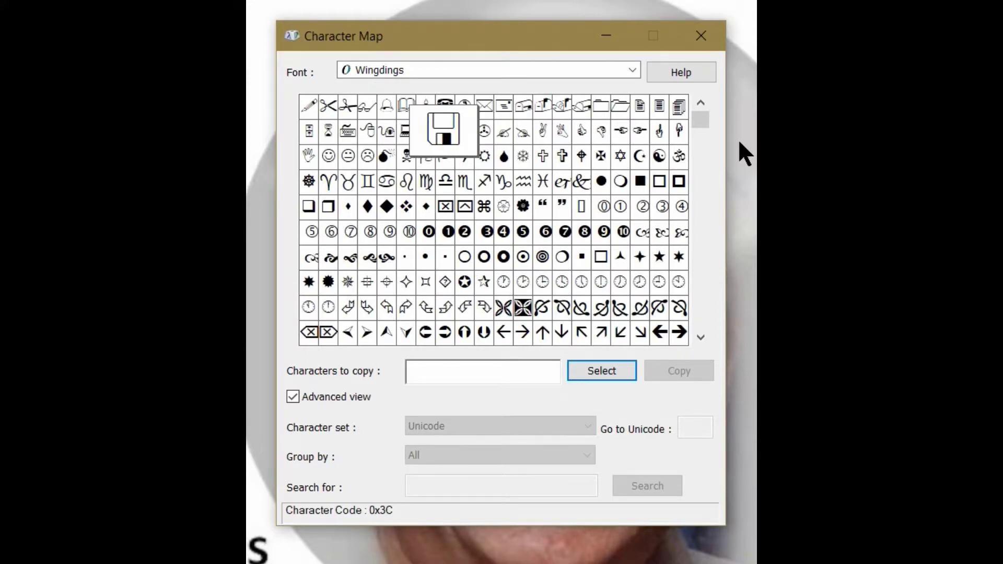
pyautogui.press('Down')
pyautogui.press('Down')
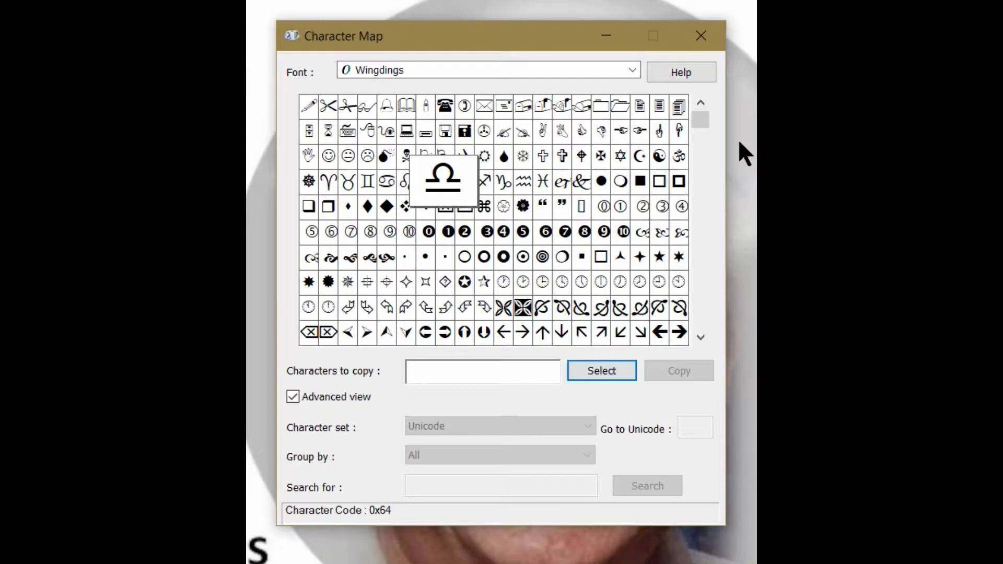
pyautogui.press('Down')
pyautogui.press('Down')
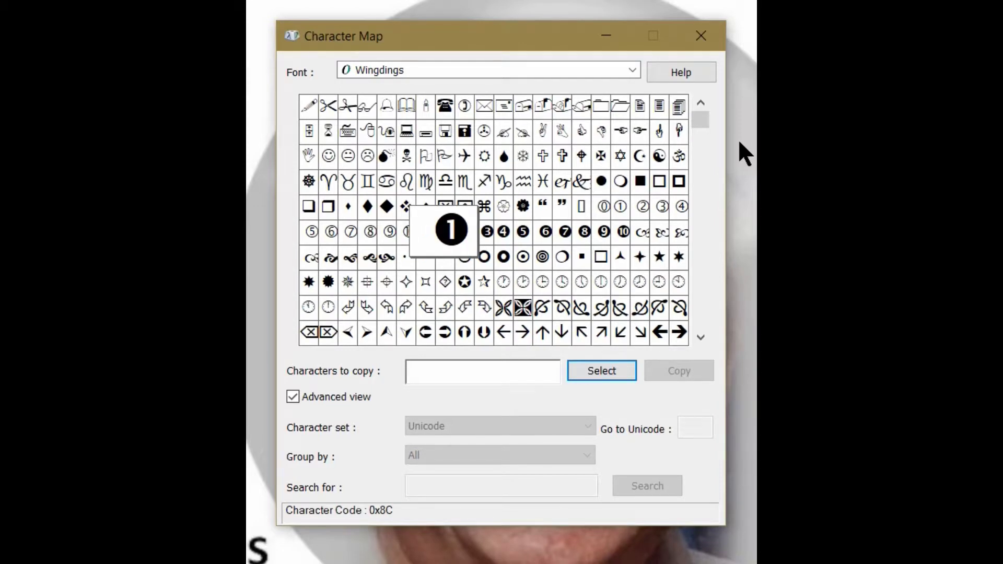
pyautogui.press('Down')
pyautogui.press('Down')
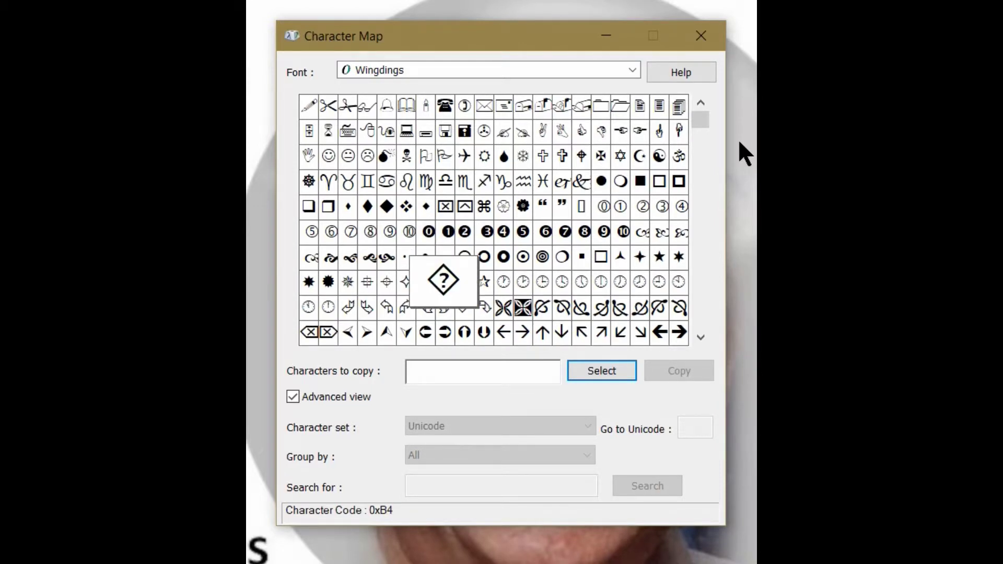
pyautogui.press('Down')
pyautogui.press('Down')
pyautogui.press('Down')
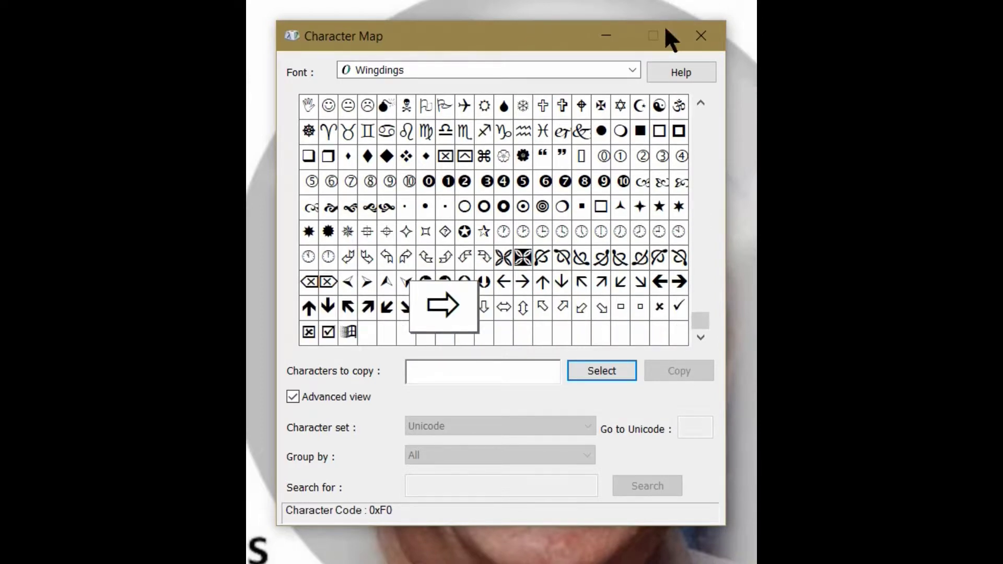
pyautogui.click(630, 66)
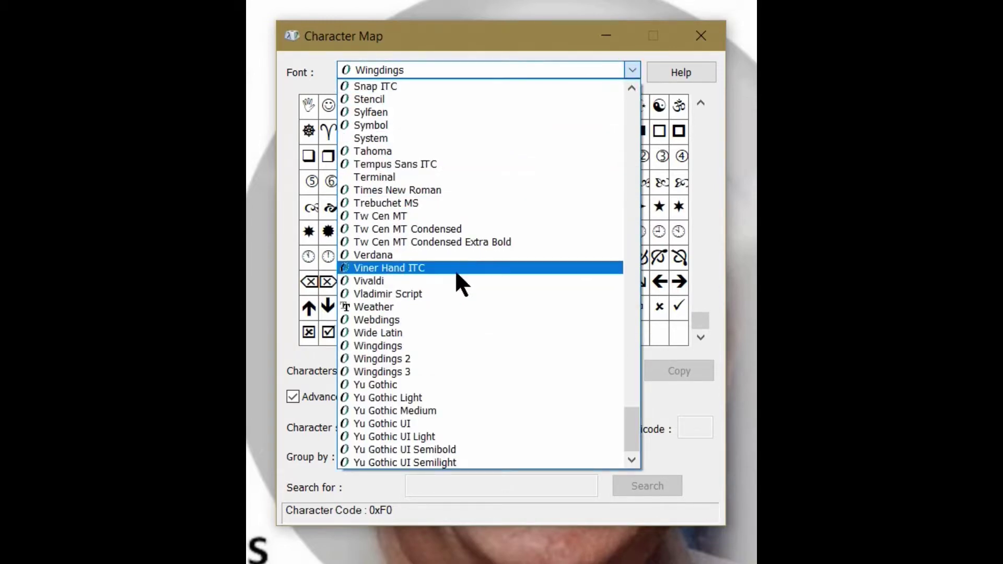
# - Switch to Wingdings 2 and preview the circled dot, pointing hand and glyphs below
pyautogui.click(437, 358)
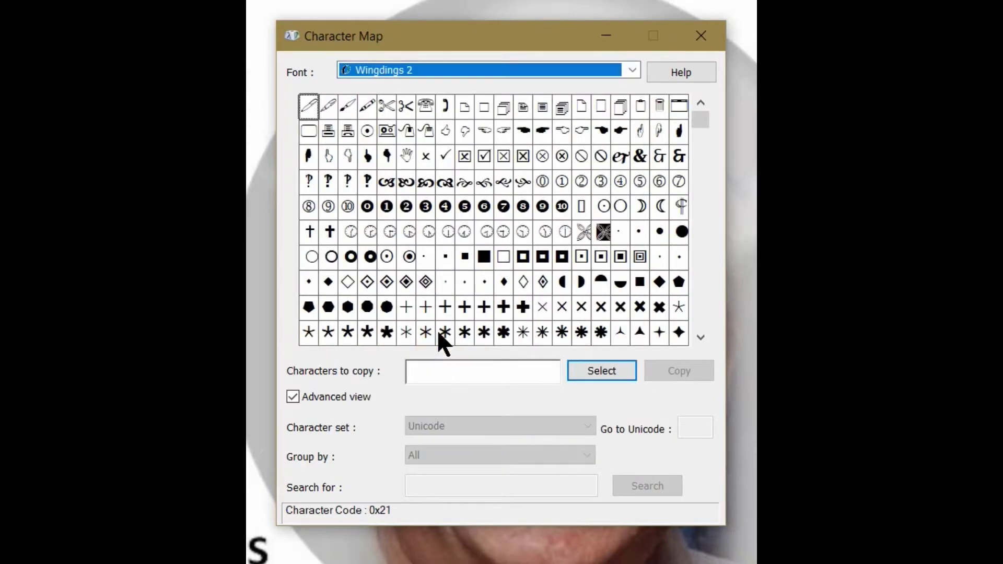
pyautogui.click(365, 133)
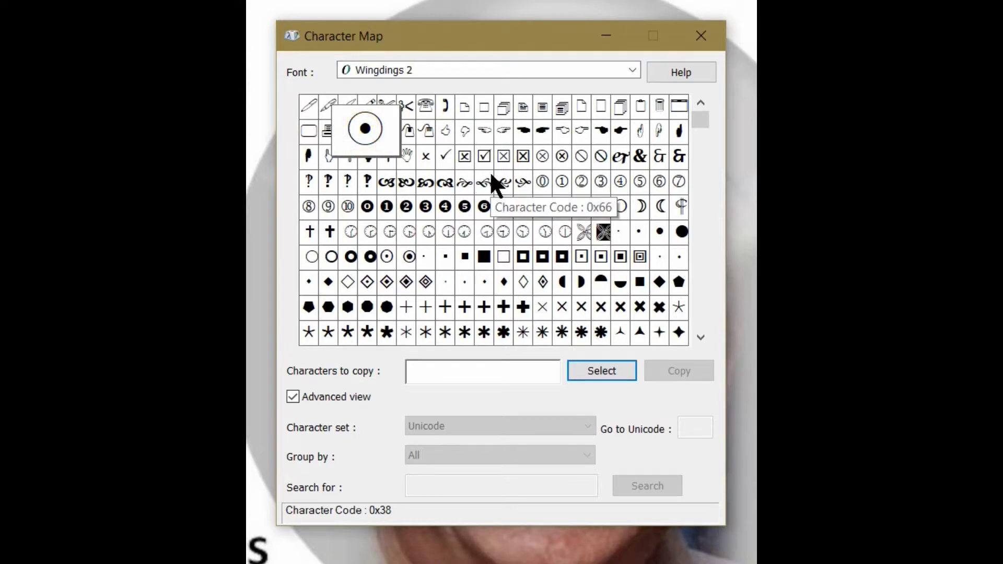
pyautogui.press('Down')
pyautogui.press('Down')
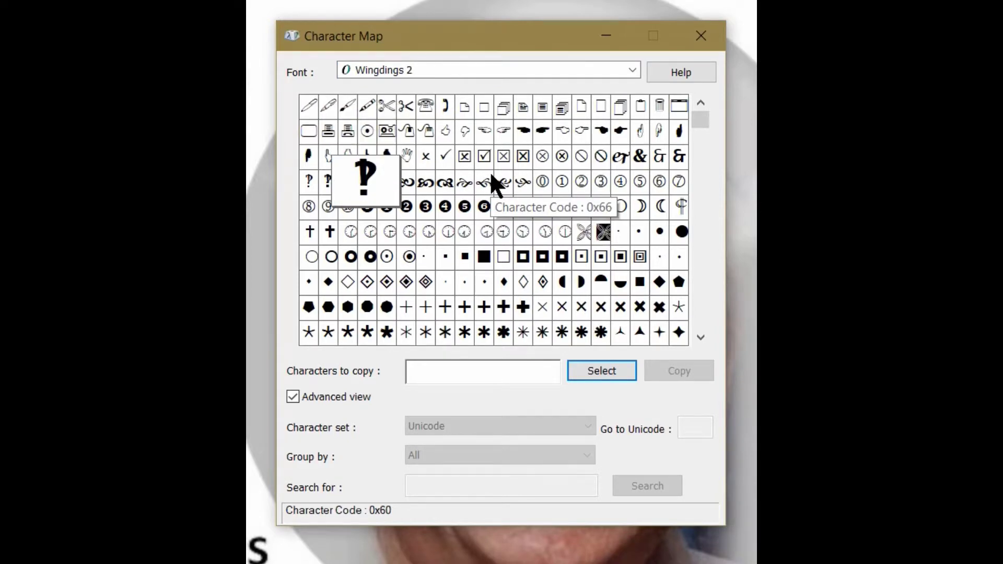
pyautogui.press('Down')
pyautogui.press('Down')
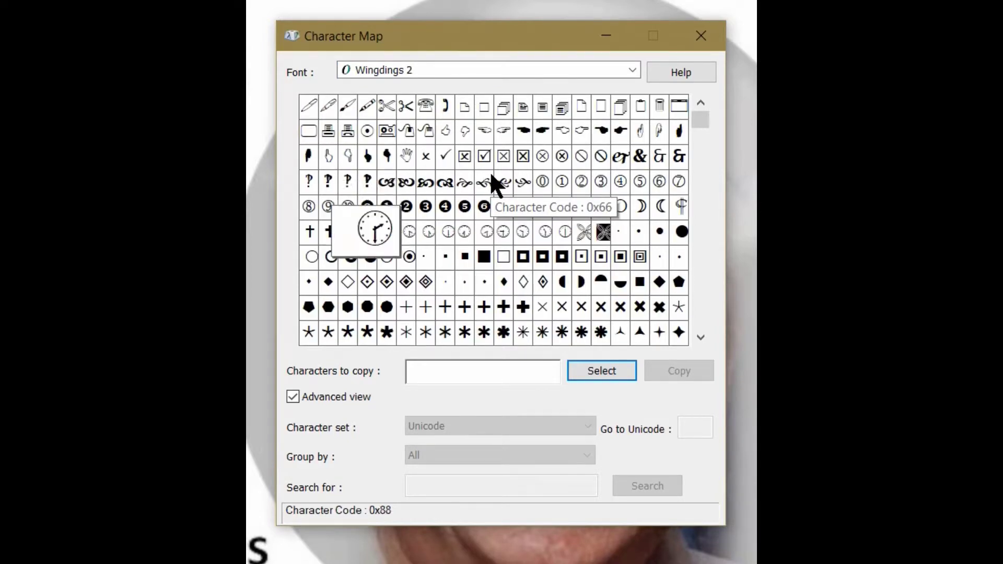
pyautogui.press('Down')
pyautogui.press('Down')
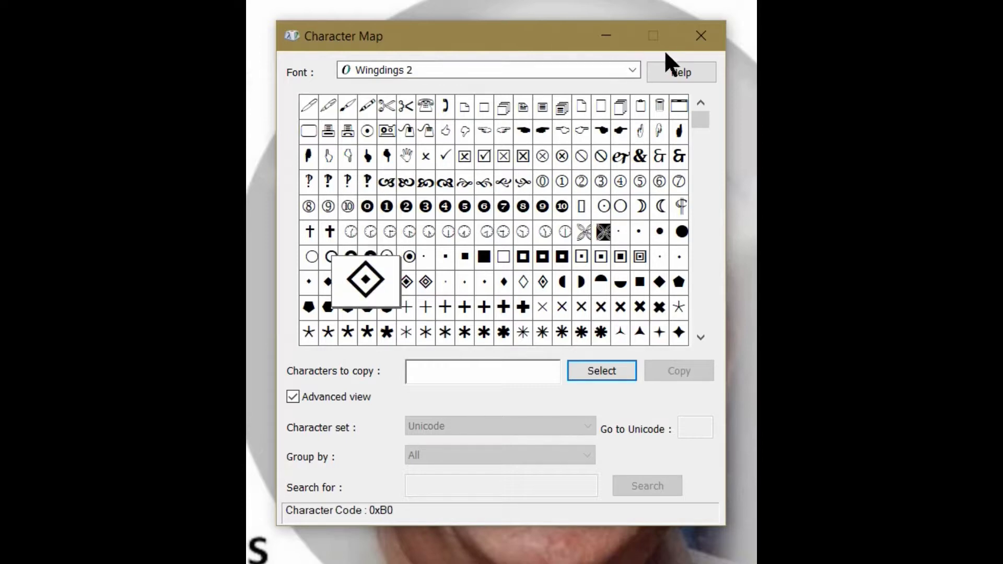
pyautogui.click(633, 70)
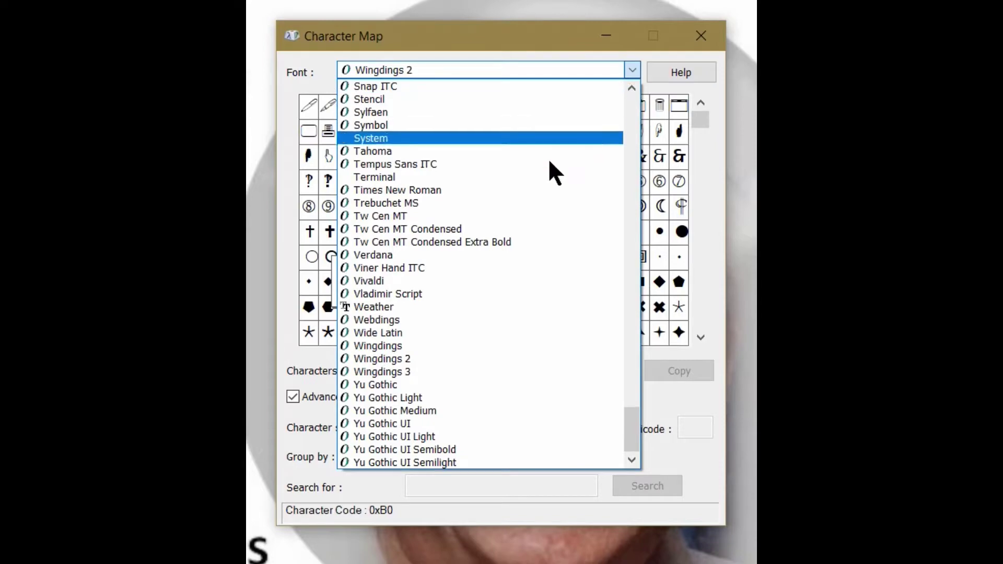
pyautogui.click(451, 372)
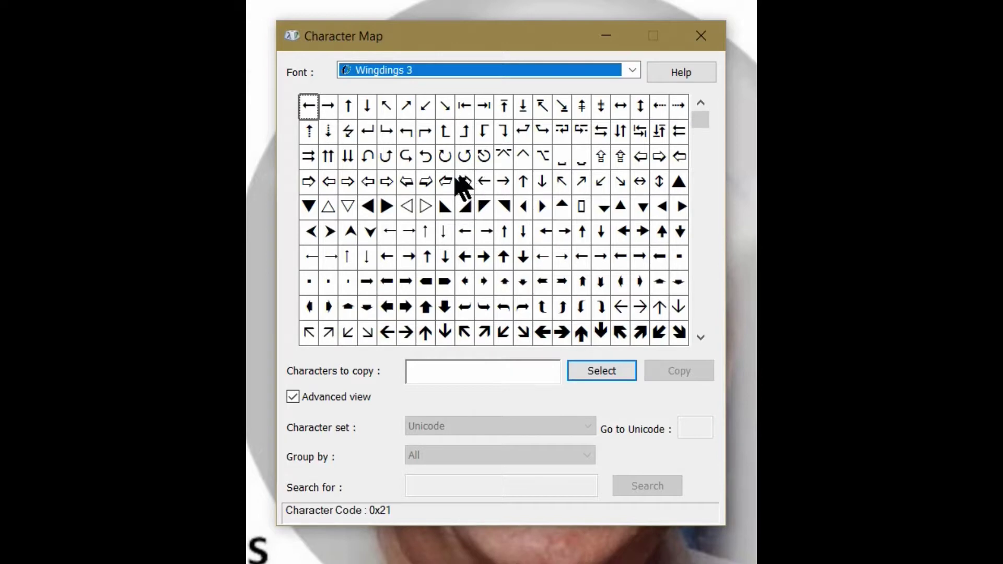
pyautogui.click(418, 182)
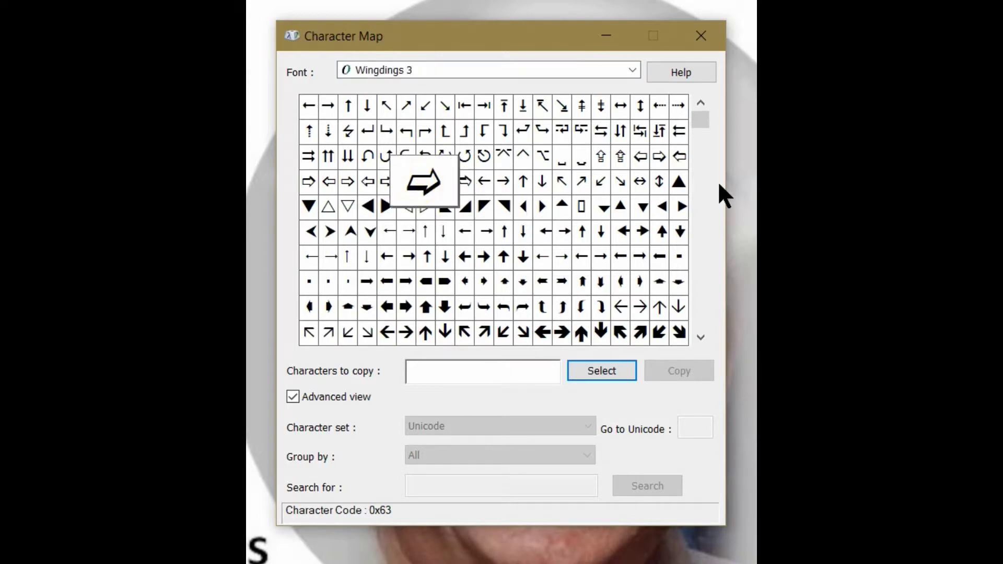
pyautogui.press('Right')
pyautogui.press('Right')
pyautogui.press('Right')
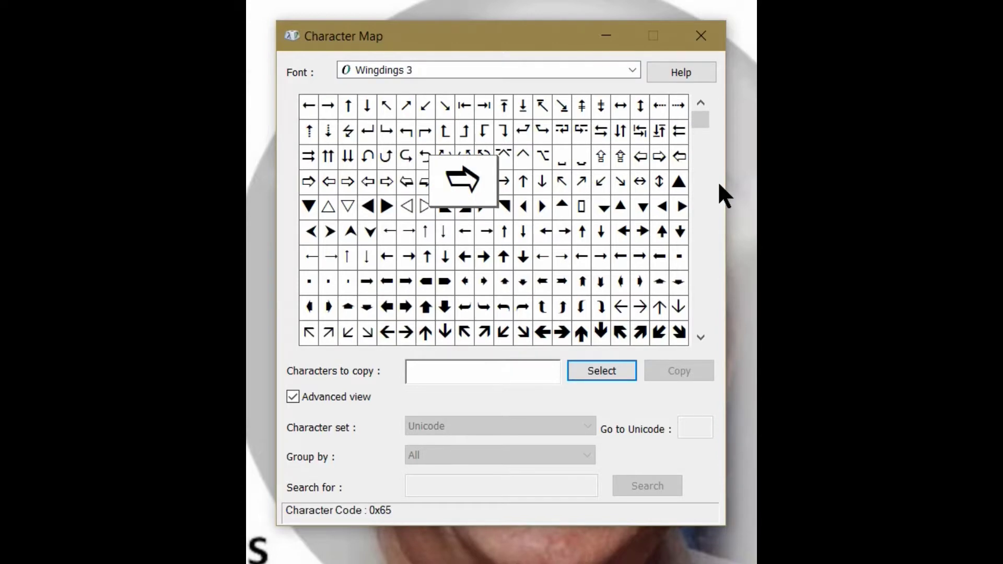
pyautogui.press('Right')
pyautogui.press('Right')
pyautogui.press('Right')
pyautogui.press('Right')
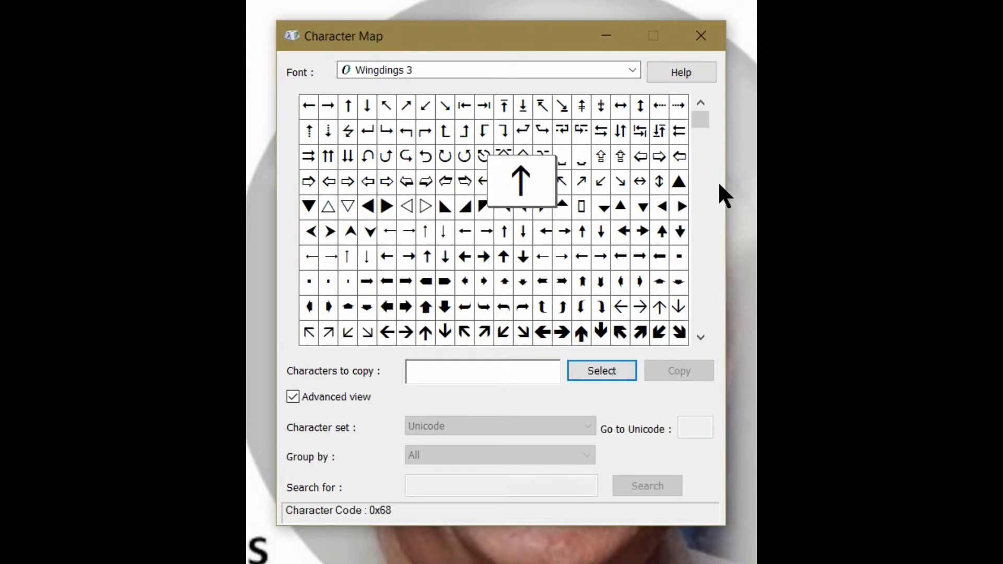
pyautogui.press('Up')
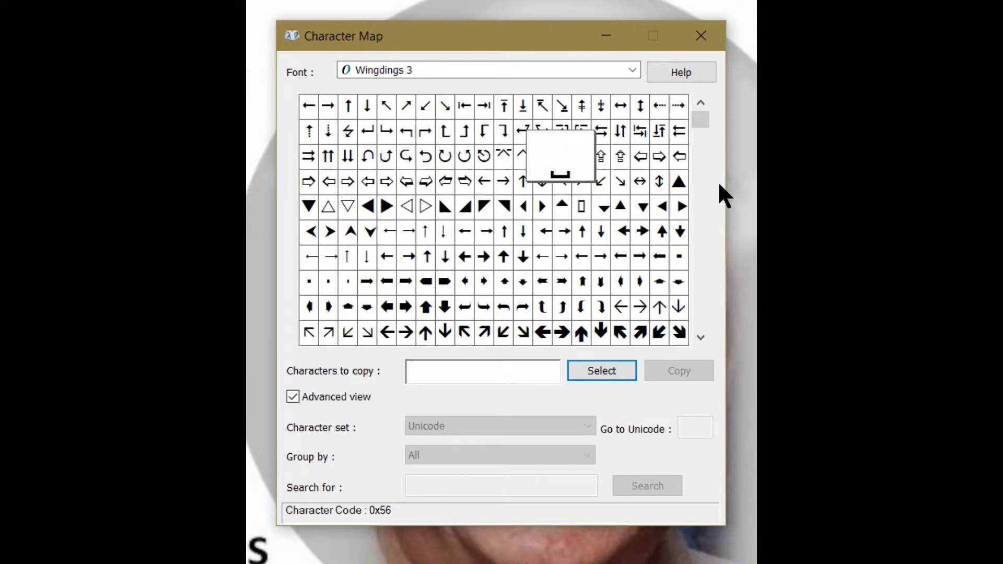
pyautogui.press('Left')
pyautogui.press('Left')
pyautogui.press('Left')
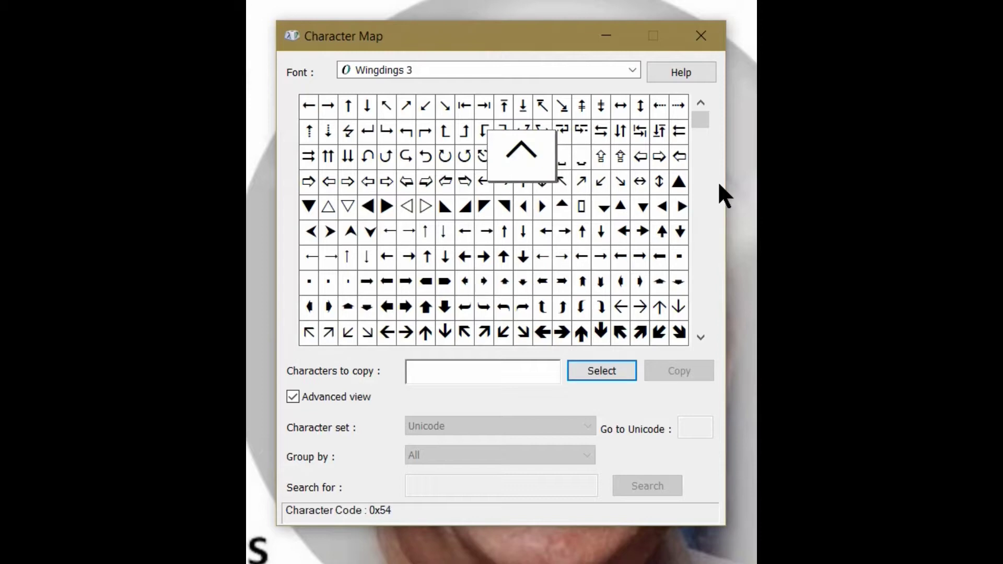
pyautogui.press('Left')
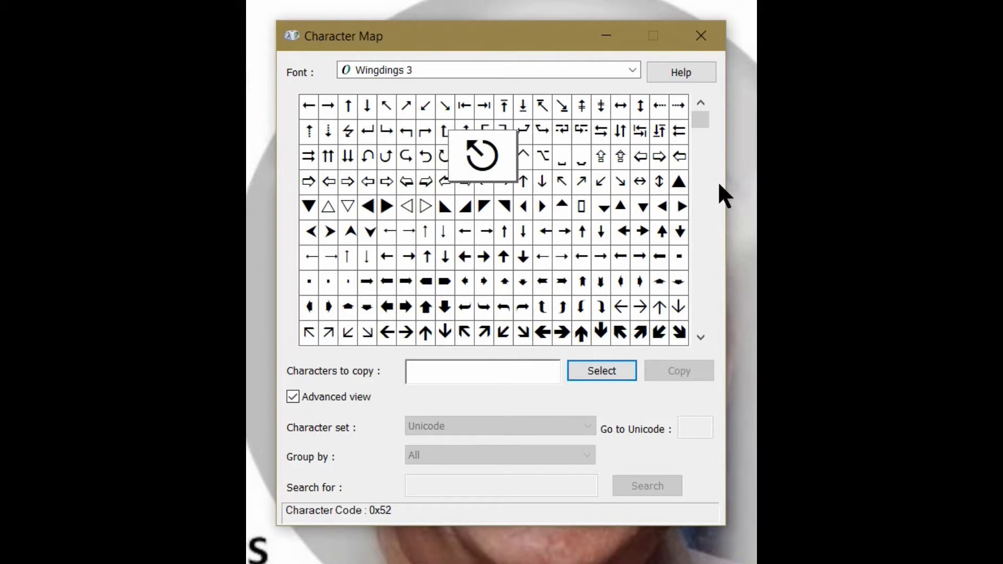
pyautogui.press('Left')
pyautogui.press('Left')
pyautogui.press('Left')
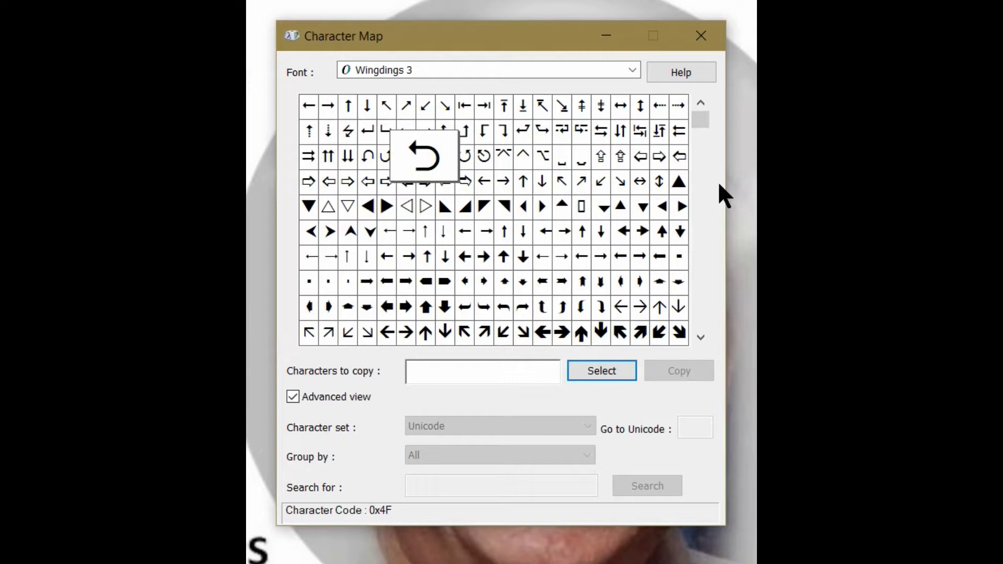
pyautogui.click(631, 70)
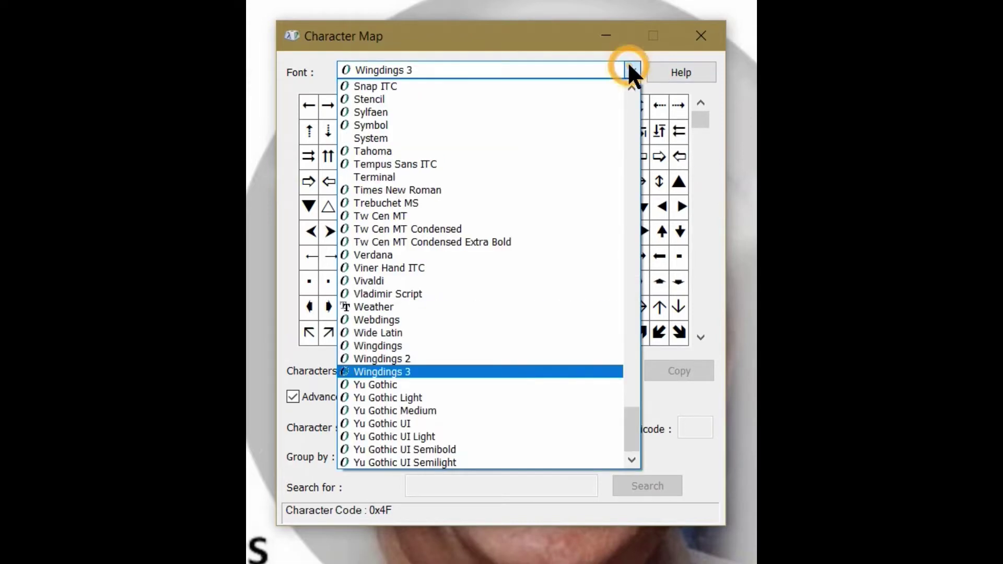
# - Change the font from Wingdings 3 back to Arial at the top of the list
pyautogui.click(633, 102)
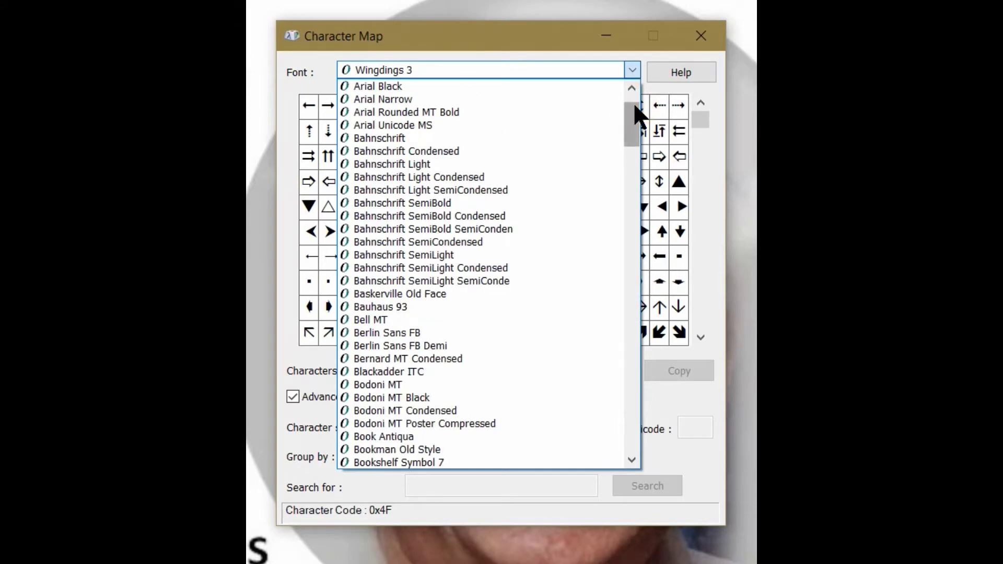
pyautogui.scroll(2, 600, 148)
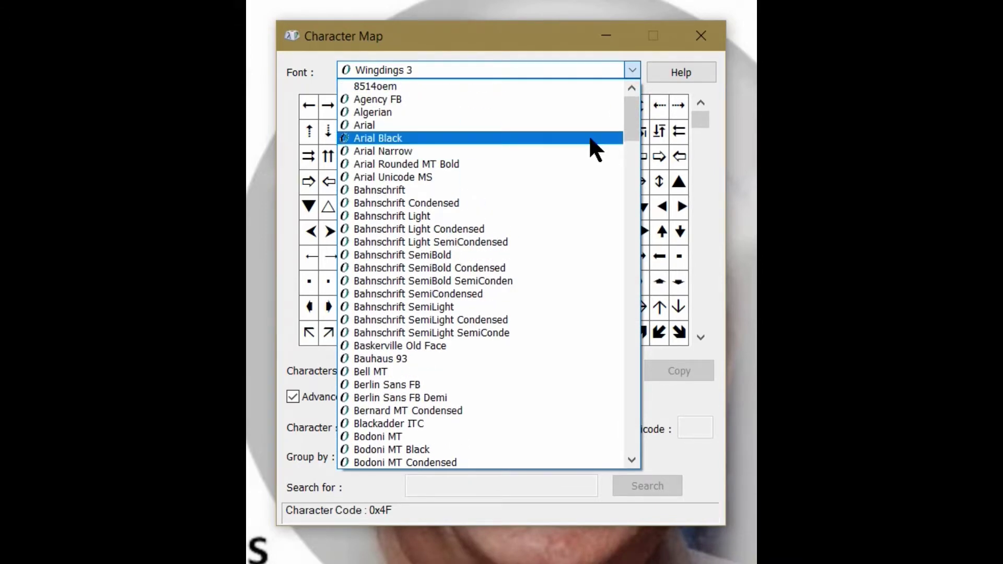
pyautogui.click(503, 125)
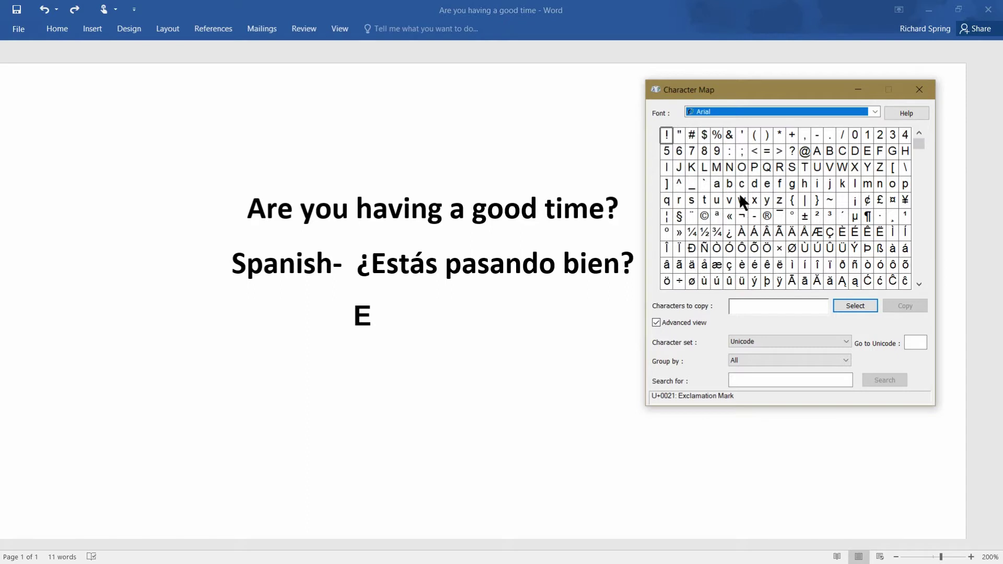
# - Select the inverted question mark ¿ (U+00BF) and copy it to the clipboard
pyautogui.click(729, 233)
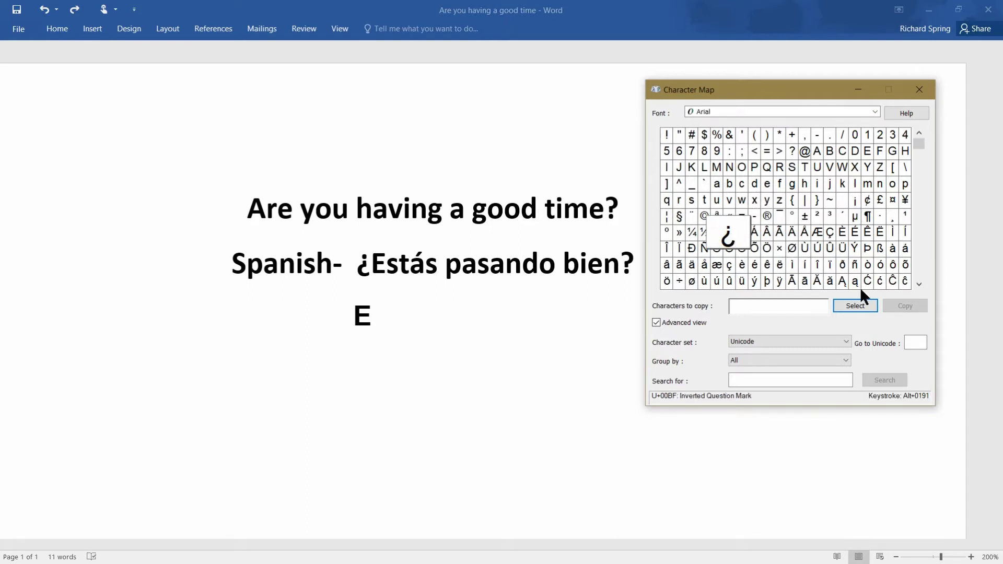
pyautogui.click(846, 303)
pyautogui.click(903, 312)
pyautogui.click(903, 311)
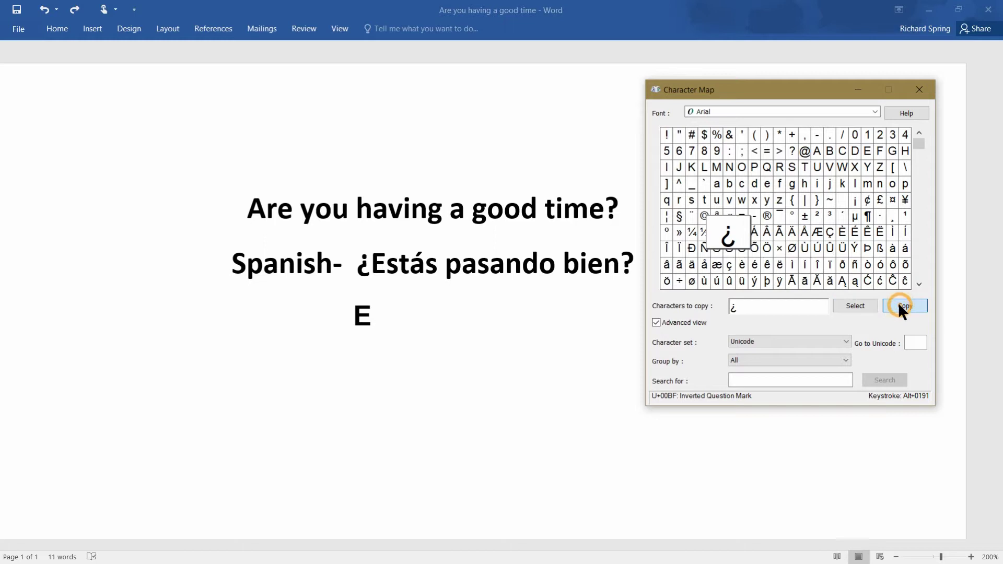
# - Paste ¿ before the E on the third line and type 'st' to form ¿Est
pyautogui.click(354, 319)
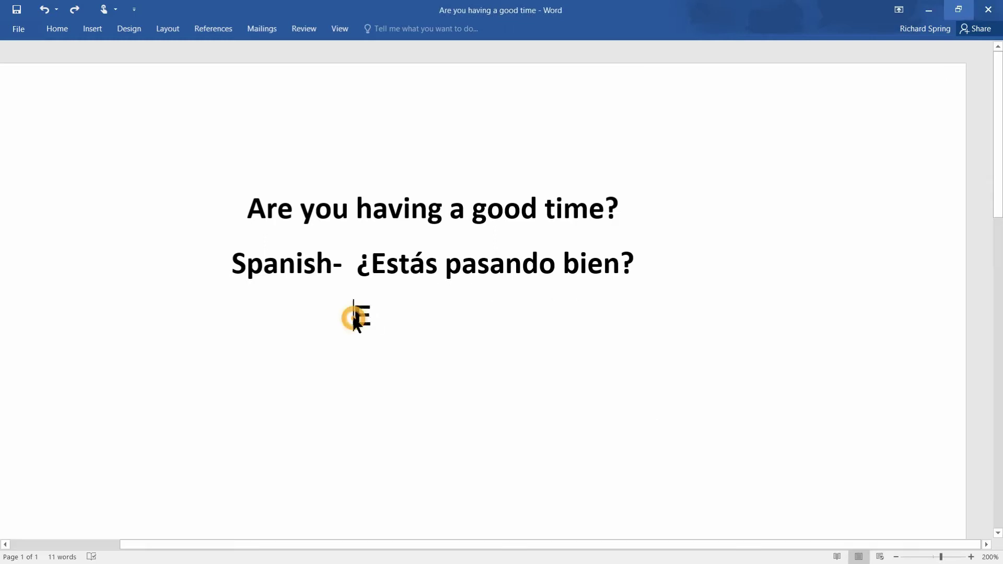
pyautogui.hotkey('ctrl', 'v')
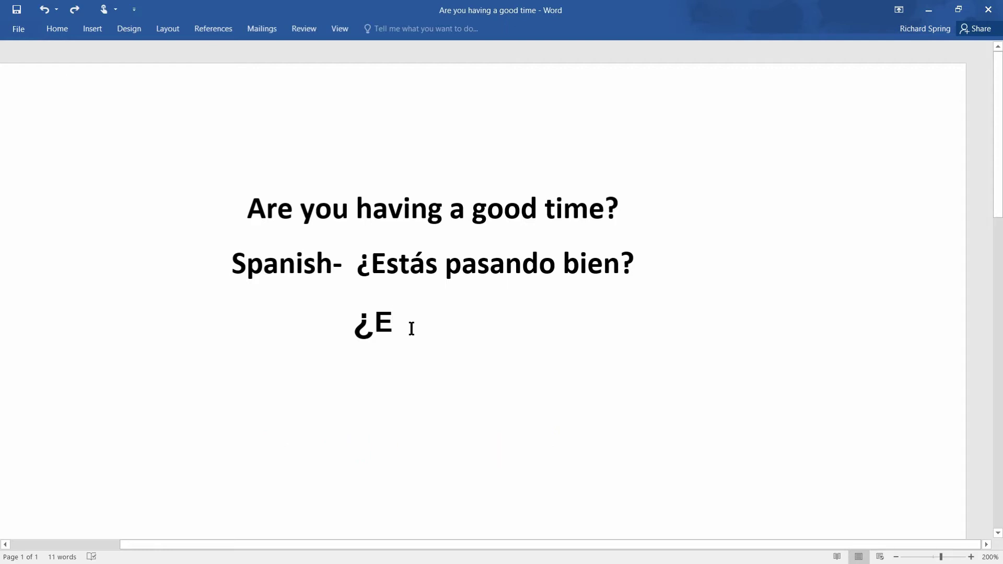
pyautogui.write('s')
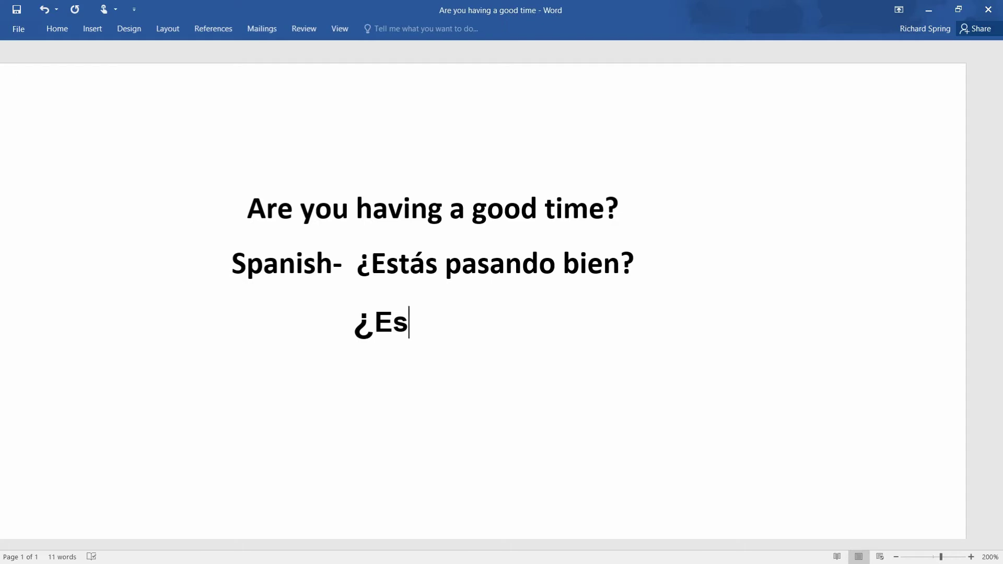
pyautogui.write('t')
pyautogui.hotkey('alt', 'Tab')
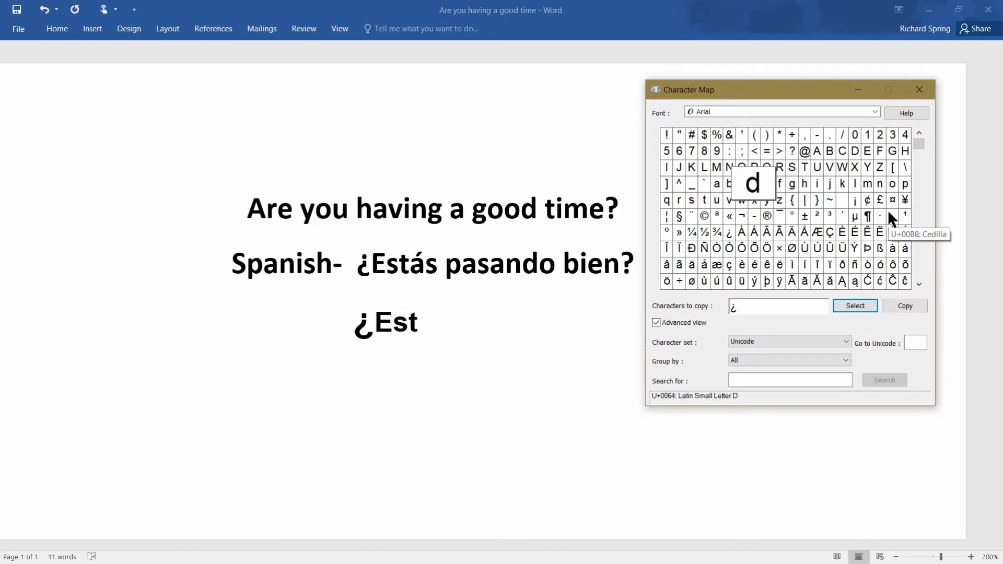
# - Replace ¿ with à in the Characters to copy box, copy it, and paste it after ¿Est
pyautogui.click(893, 249)
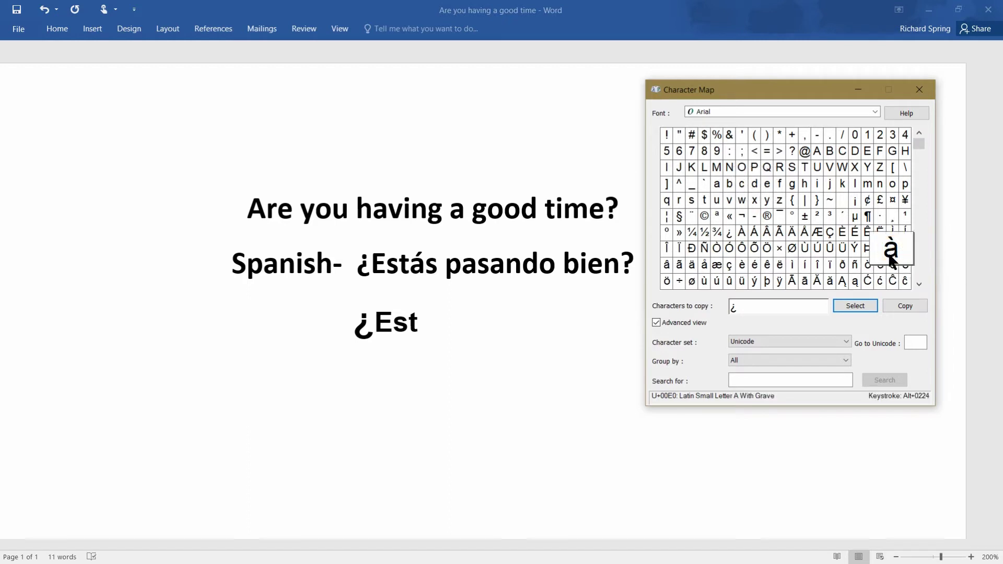
pyautogui.click(743, 305)
pyautogui.press('BackSpace')
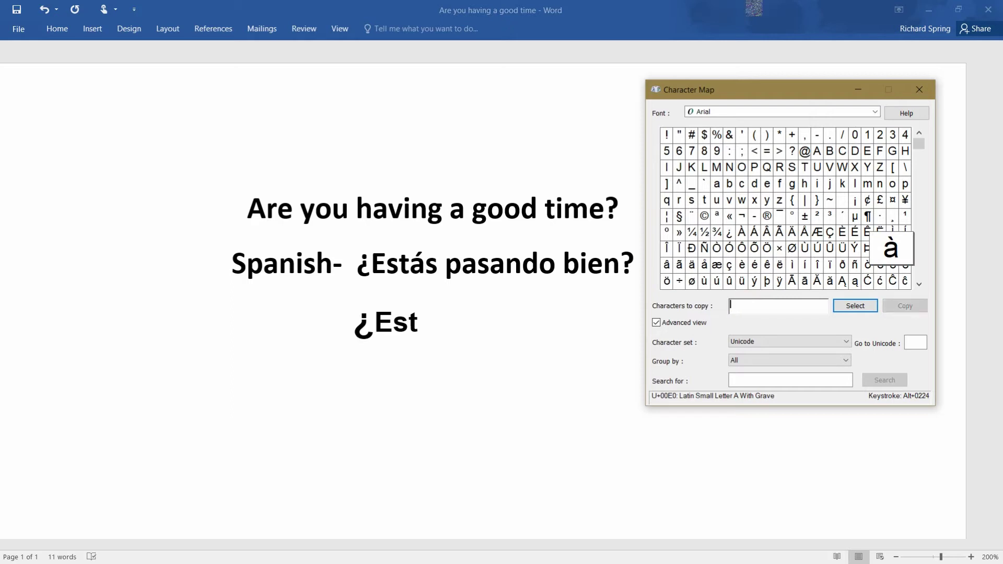
pyautogui.click(850, 303)
pyautogui.click(889, 300)
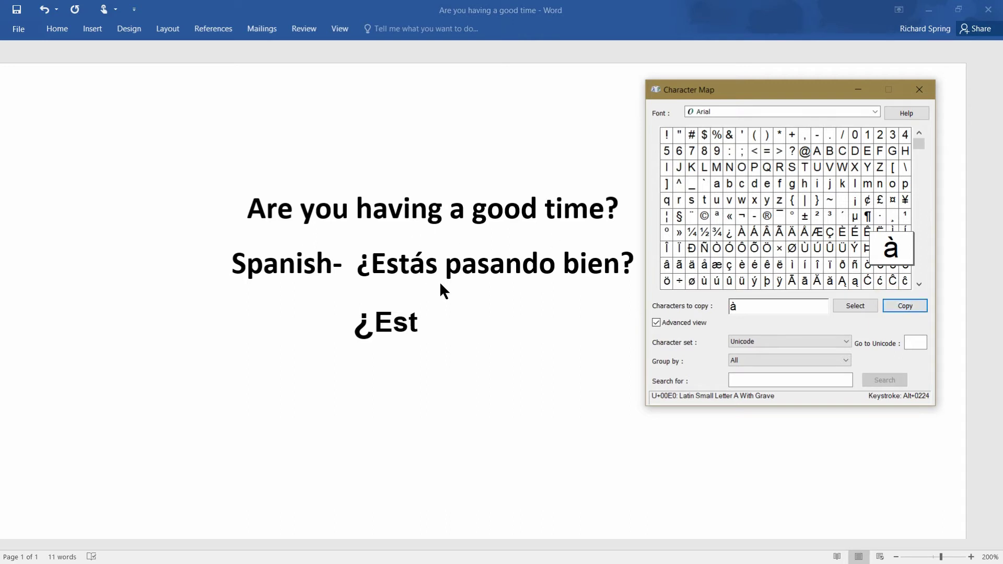
pyautogui.click(424, 319)
pyautogui.hotkey('ctrl', 'v')
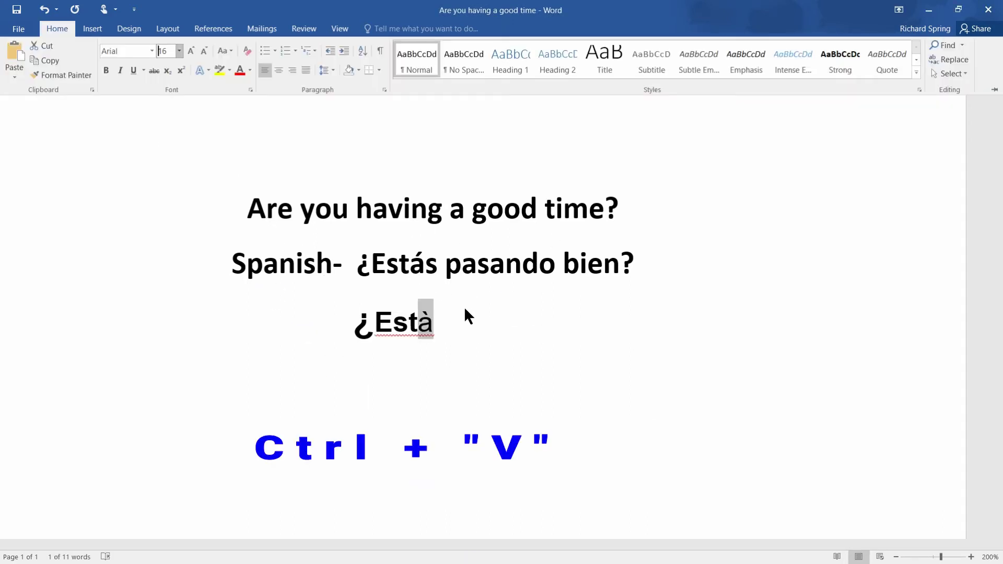
# - Type 's pasando bien?' after the pasted à to complete the Spanish phrase
pyautogui.click(435, 324)
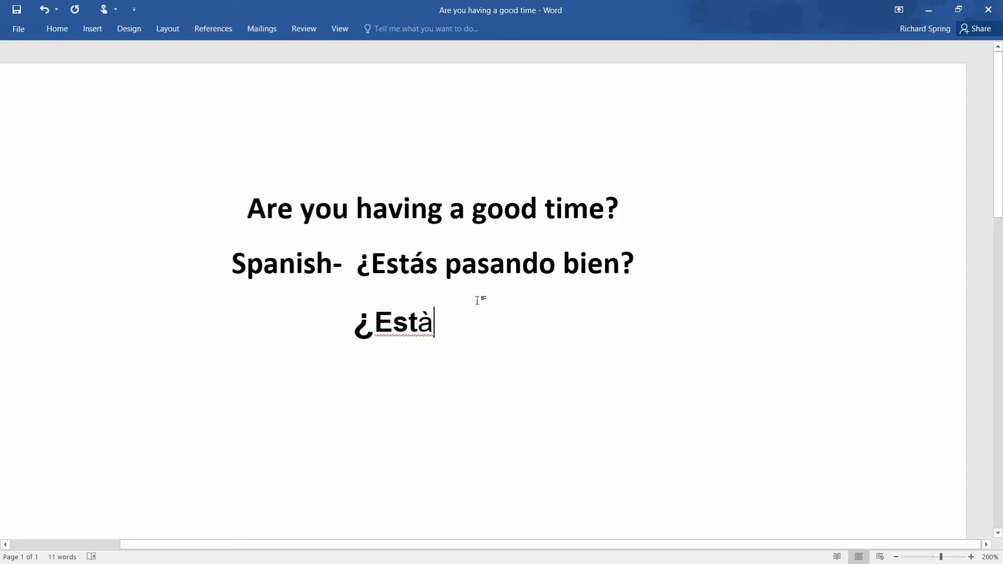
pyautogui.write('s pa')
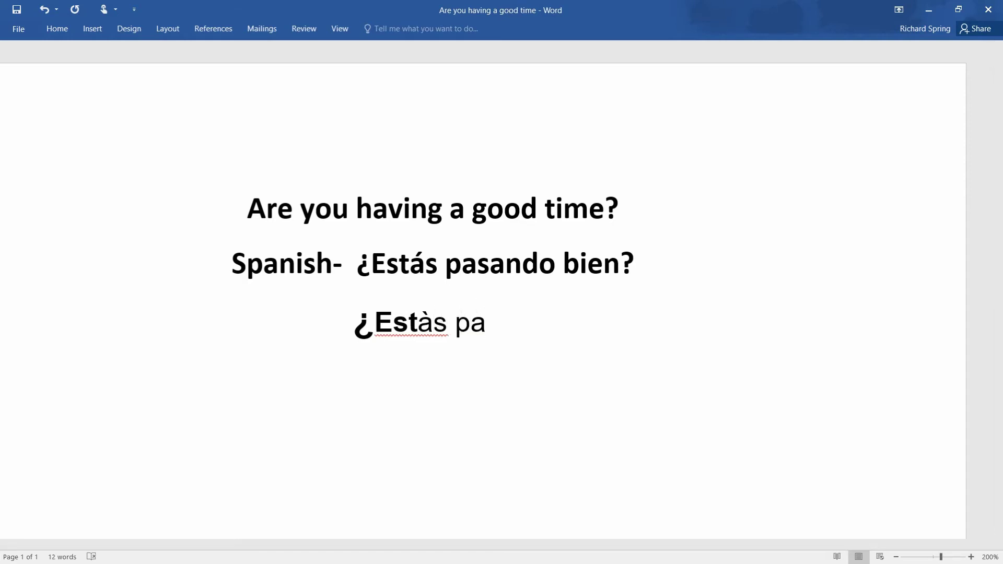
pyautogui.write('sando b')
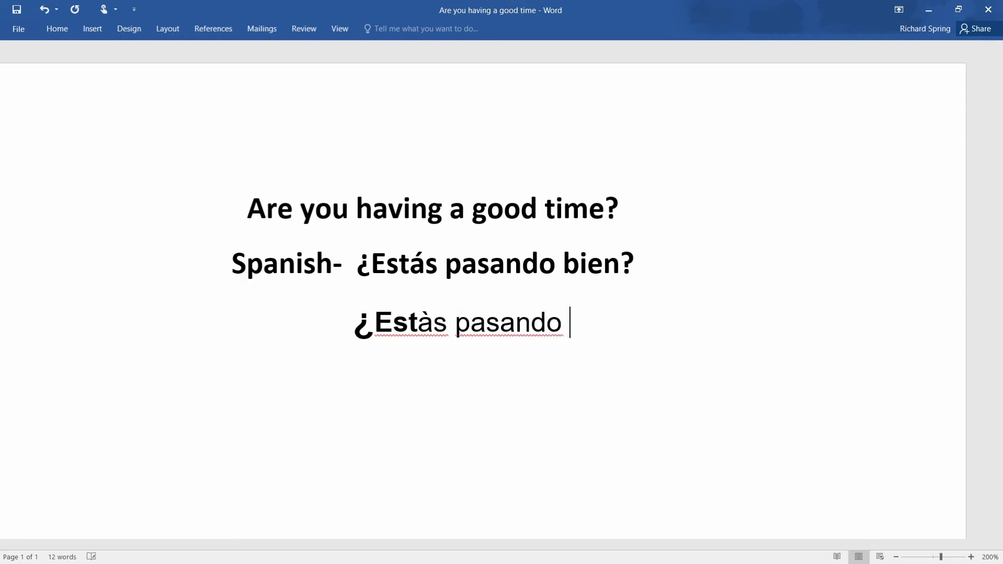
pyautogui.write('ien?')
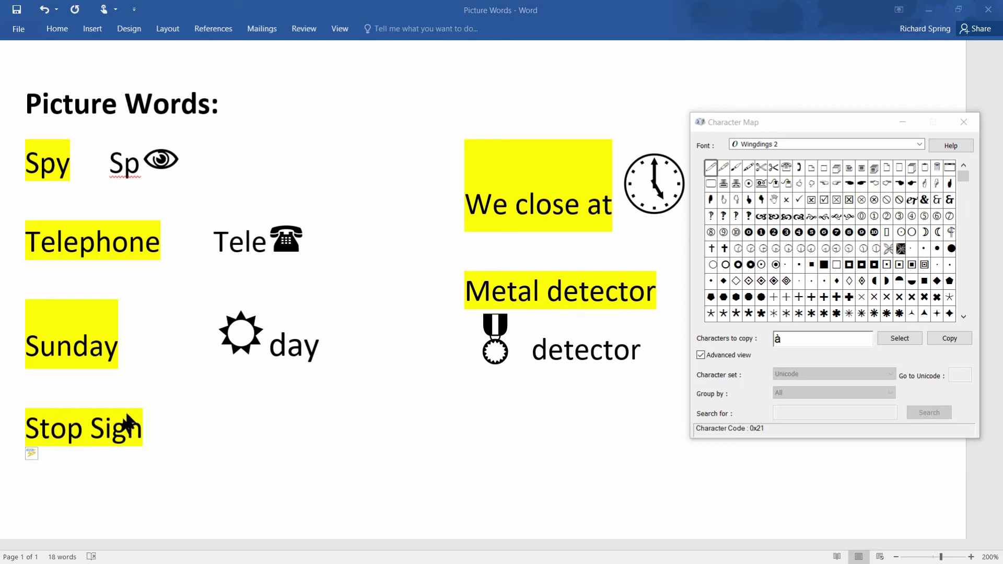
pyautogui.click(776, 198)
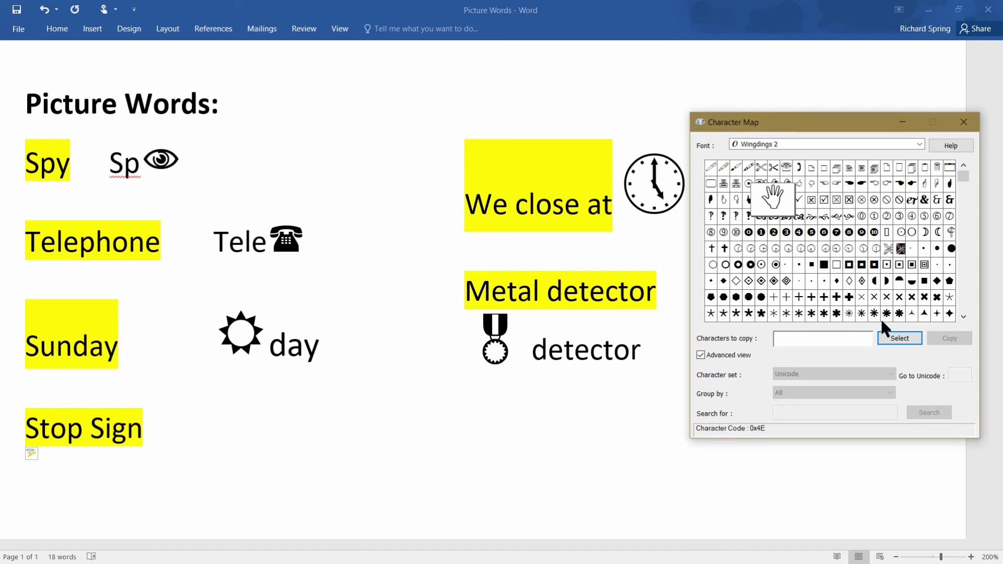
# - Queue the Wingdings 2 hand symbol, then the pen symbol, and copy both together
pyautogui.click(896, 341)
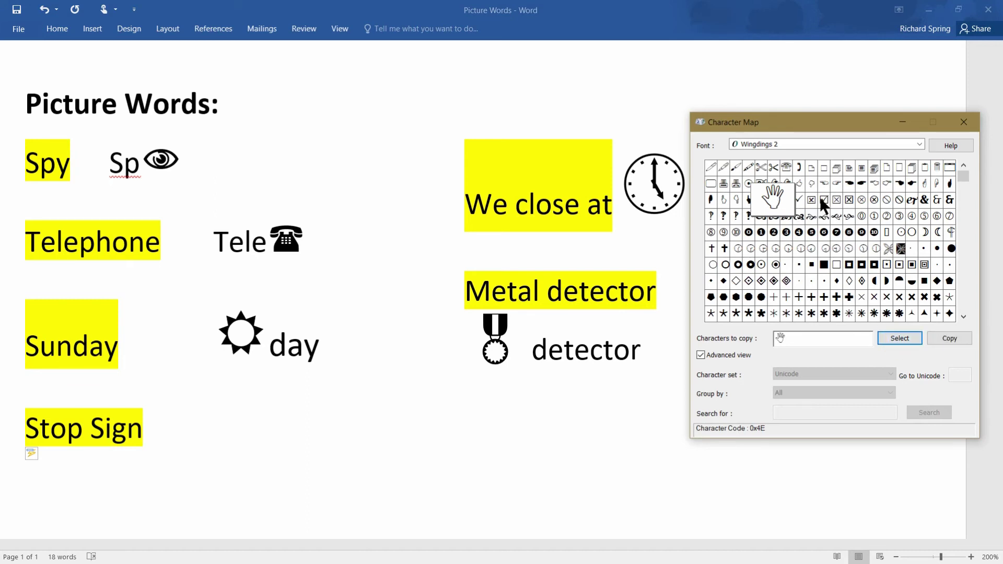
pyautogui.click(720, 161)
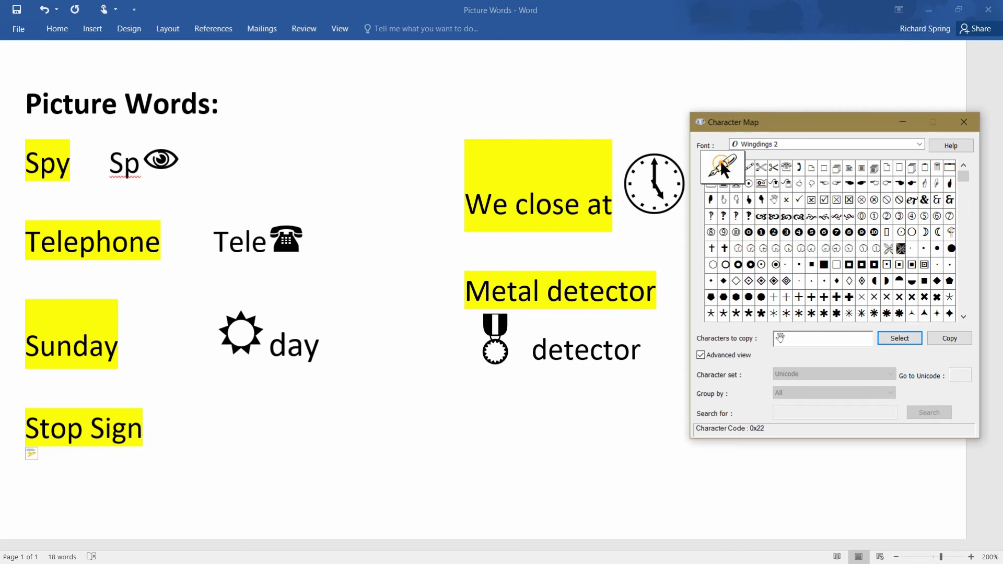
pyautogui.click(901, 335)
pyautogui.click(947, 338)
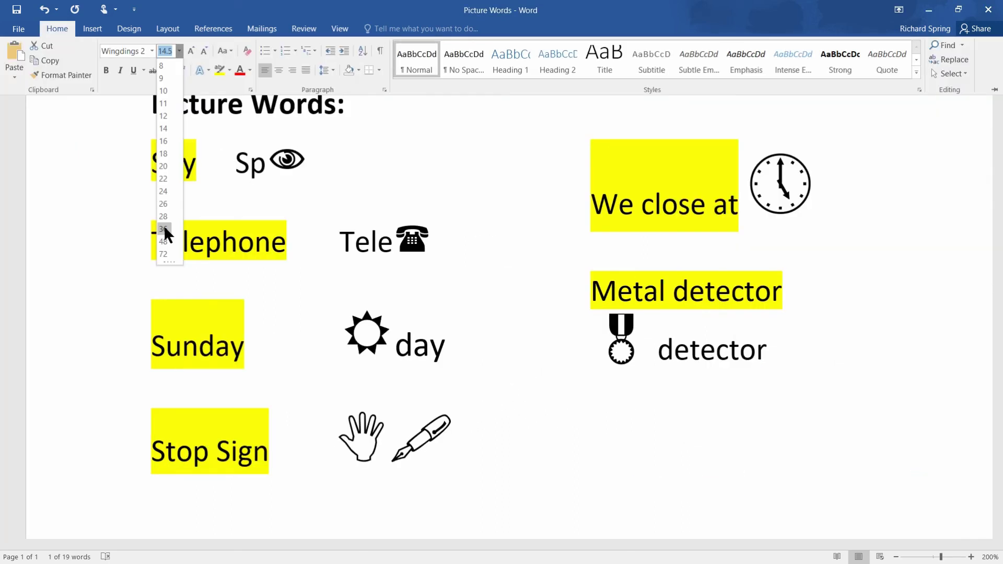
# - Apply a larger font size to the hand and pen symbols beside Stop Sign
pyautogui.click(531, 426)
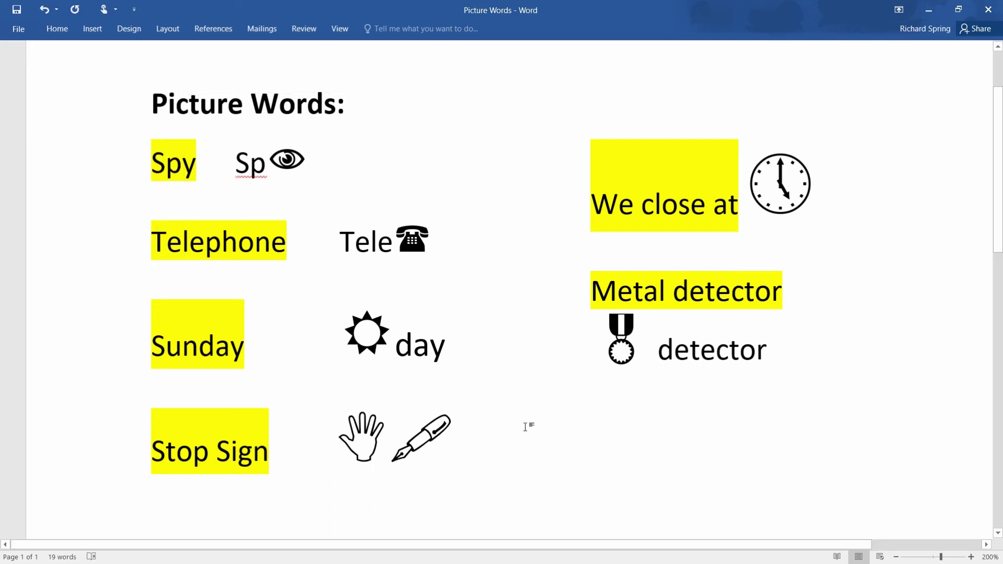